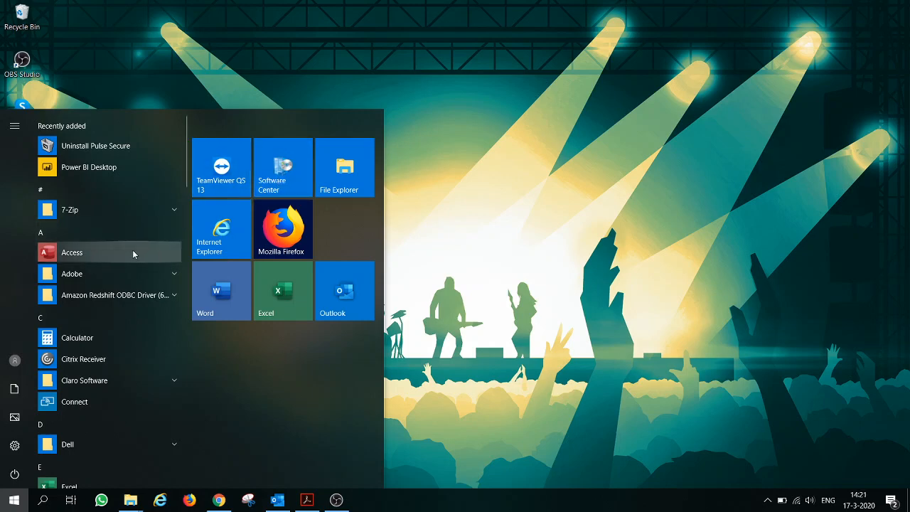
- Find the Microsoft Office Access database engine 2007 (English) entry in Software Center, view it, then close Software Center
left_click(276, 175)
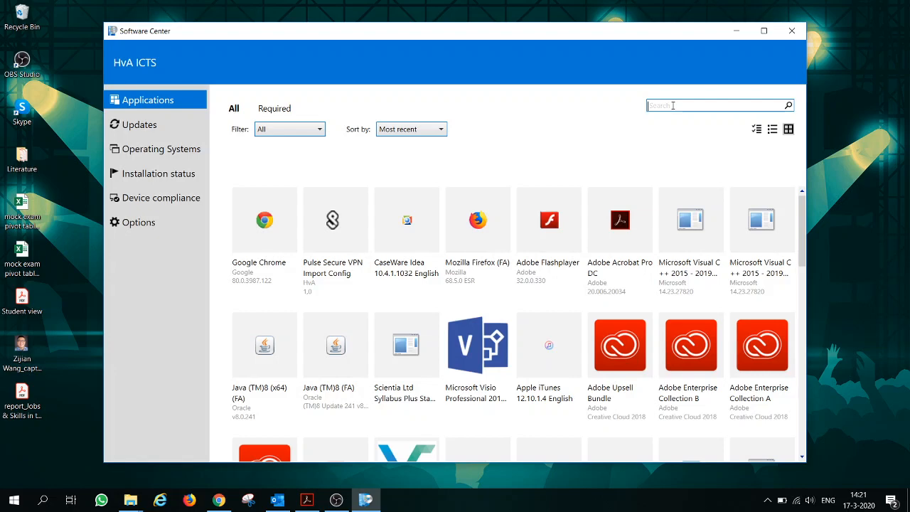
type("cess")
key("Return")
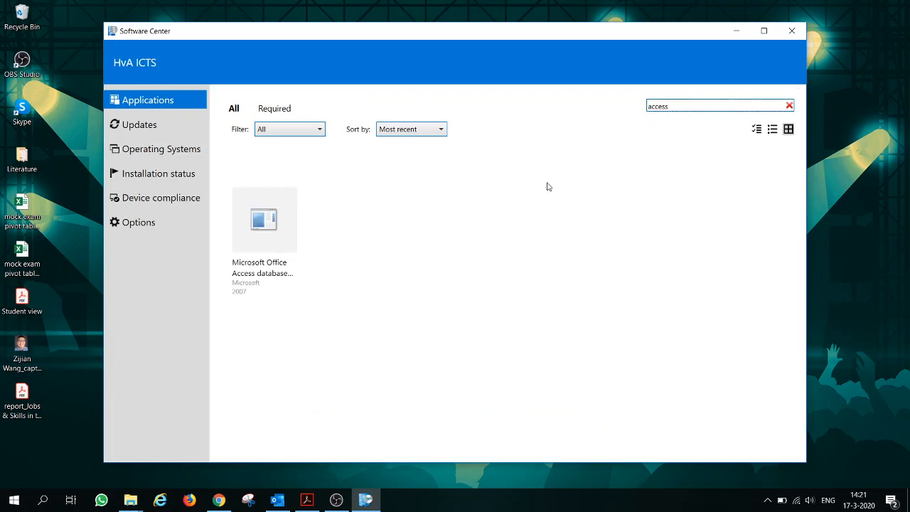
left_click(277, 238)
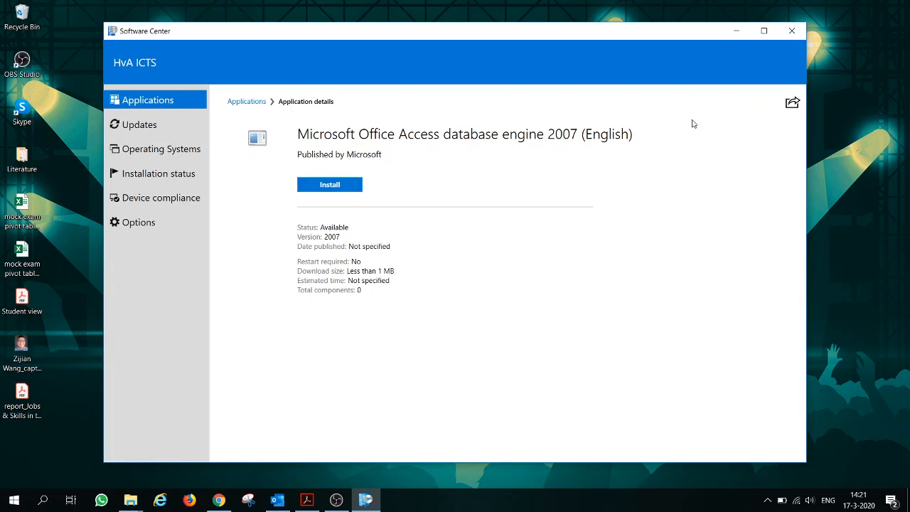
left_click(794, 32)
- Launch Access from the Start menu and create blank database Database3 with an empty Table1
left_click(14, 500)
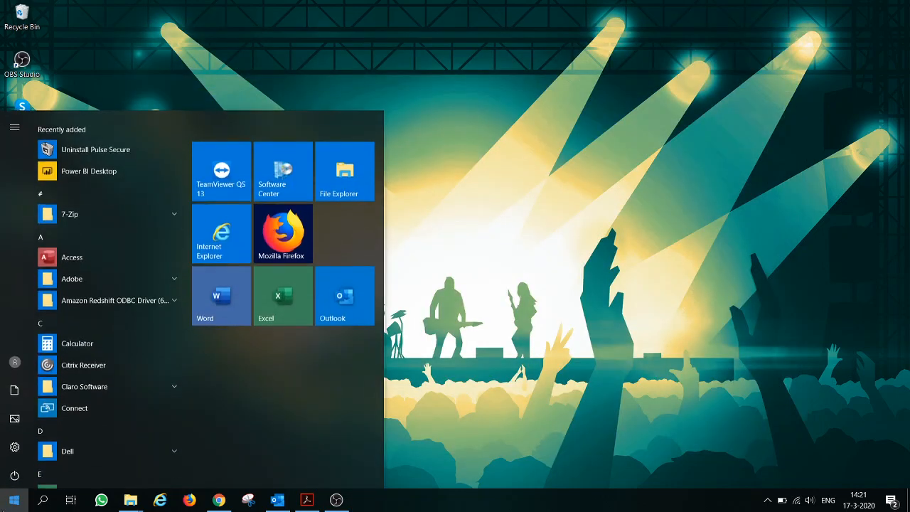
left_click(83, 253)
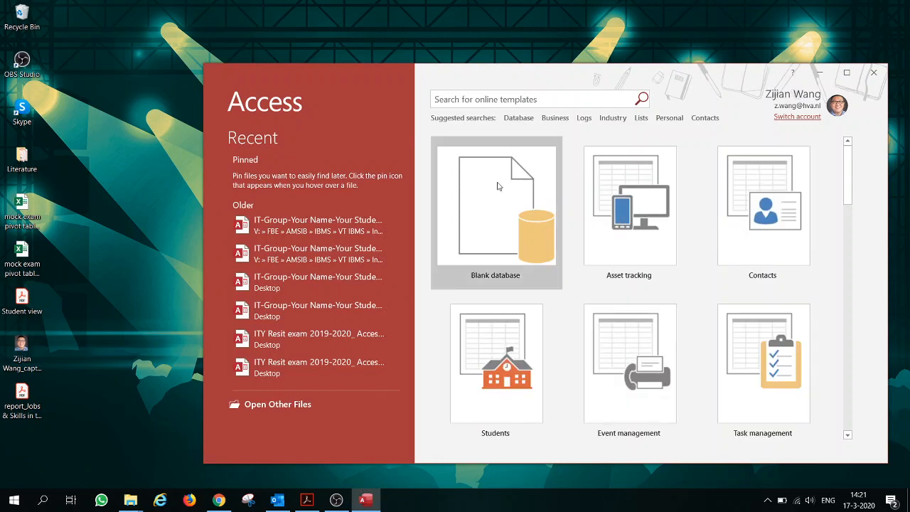
scroll(812, 226, "down", 2)
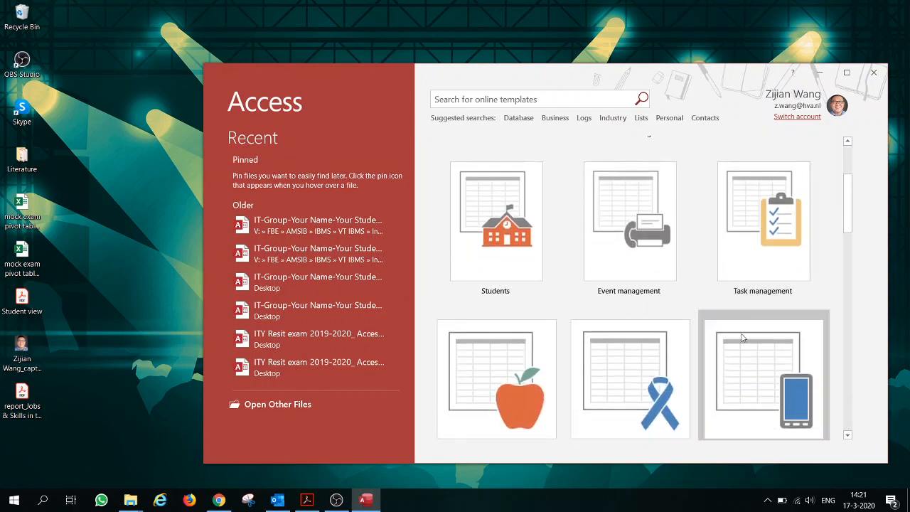
scroll(741, 337, "down", 2)
scroll(741, 336, "up", 4)
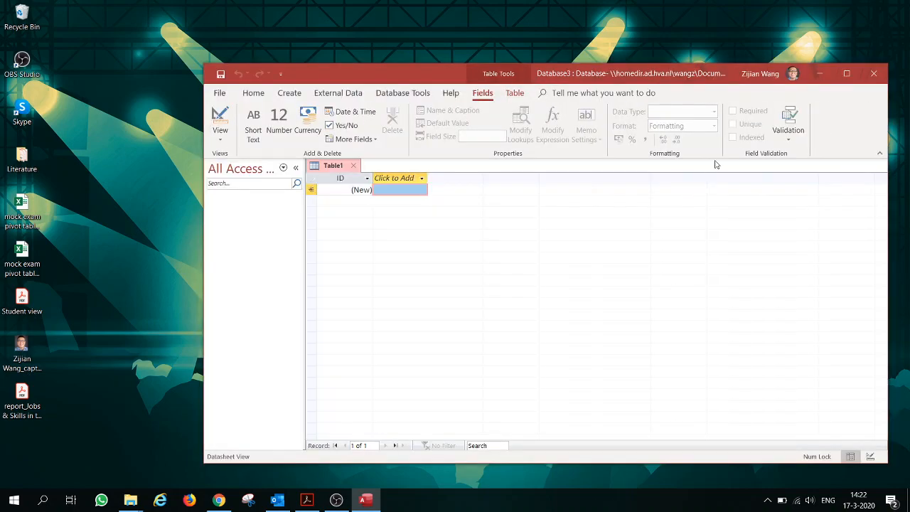
- Maximize the Access window, select Table1 and go to the Click to Add column
left_click(847, 74)
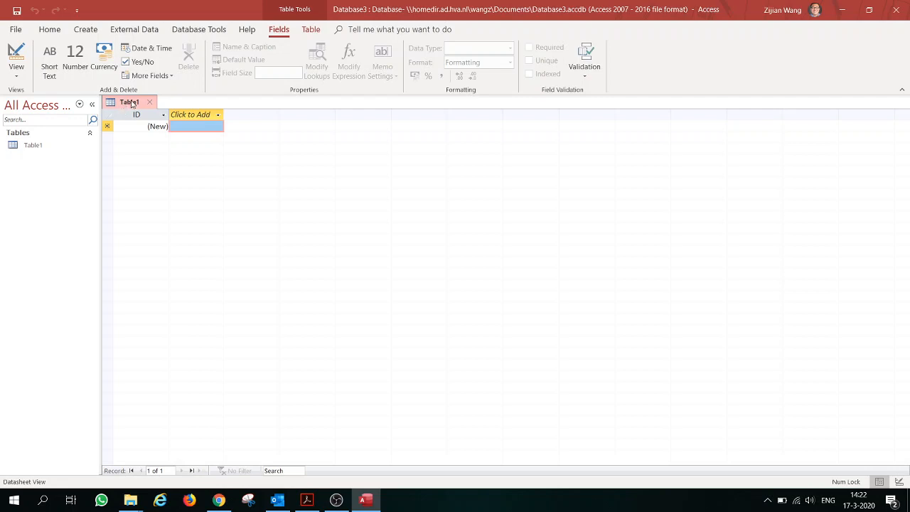
left_click(69, 145)
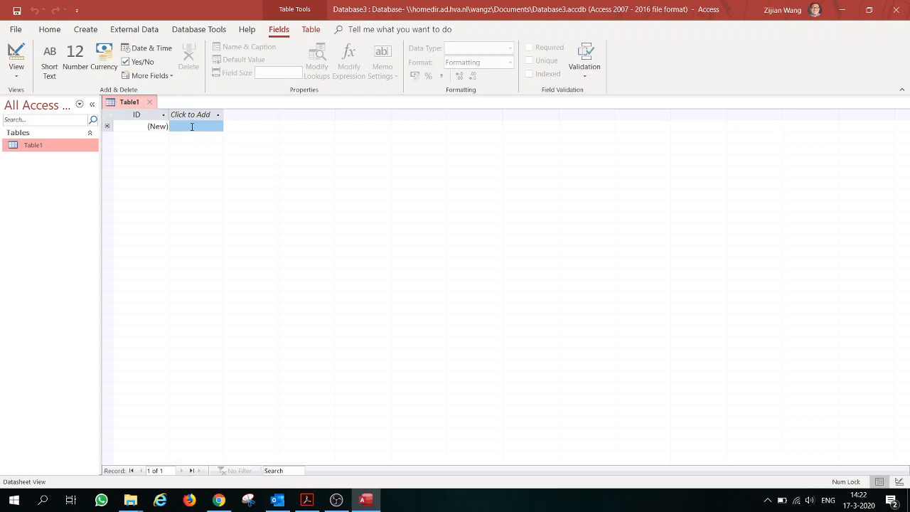
left_click(192, 126)
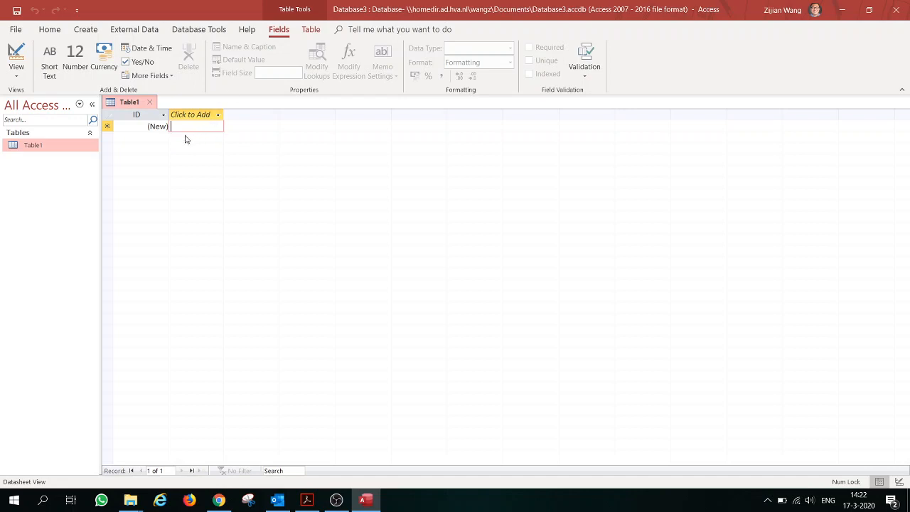
- View the objects list options, then select Table1's new record row and ID column
right_click(49, 160)
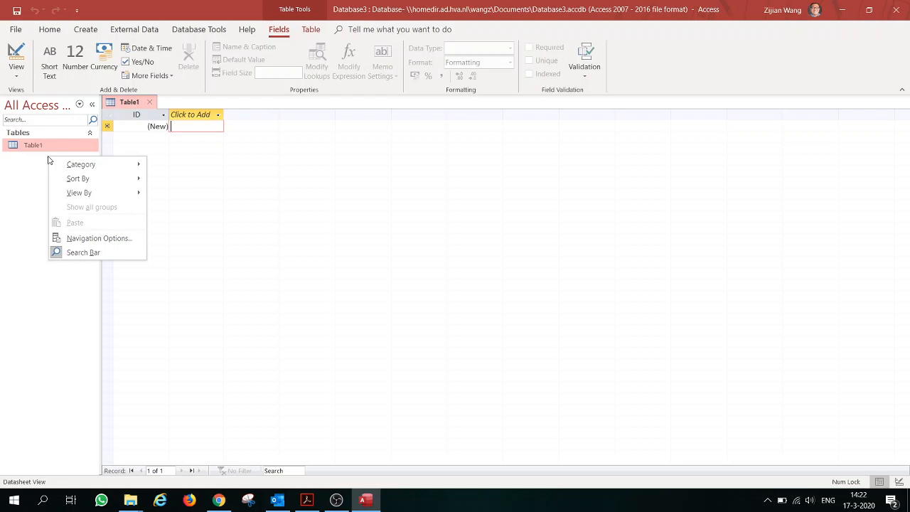
left_click(170, 121)
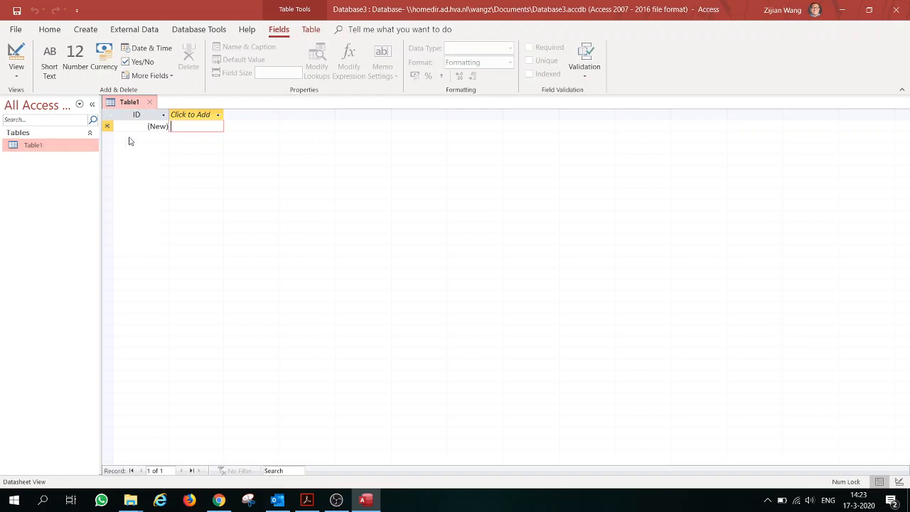
left_click(107, 126)
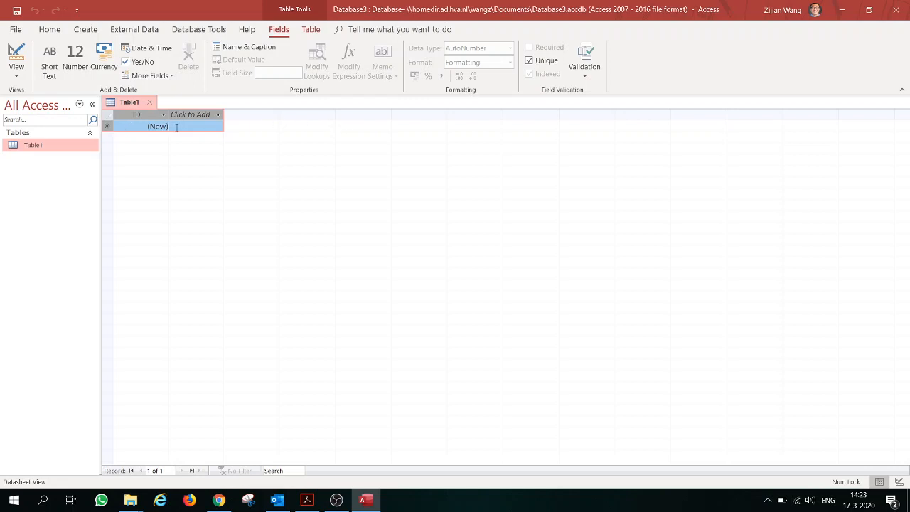
left_click(151, 116)
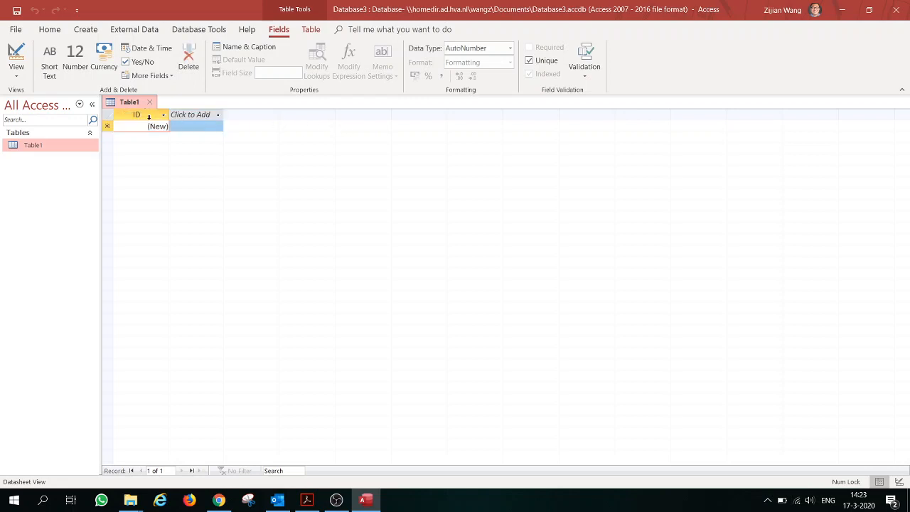
left_click(198, 117)
left_click(152, 126)
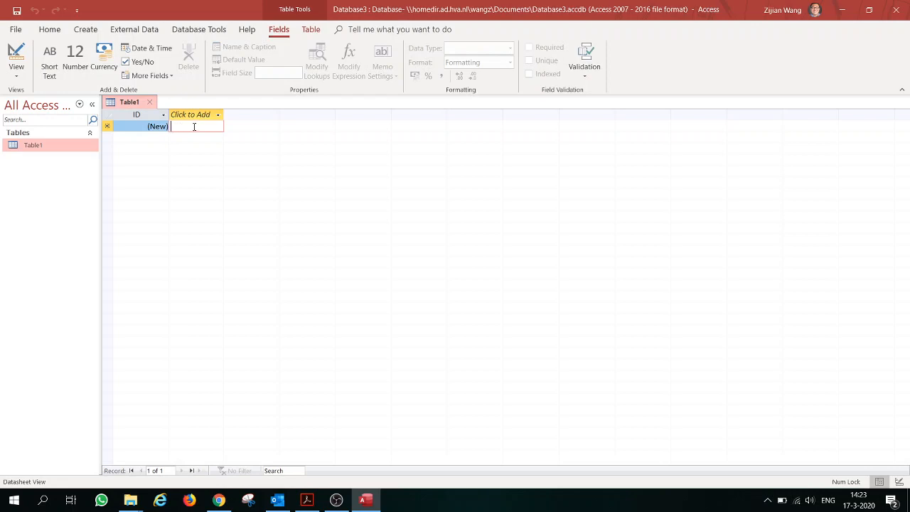
- Move between the ID and Click to Add cells, then show the Click to Add data-type list
left_click(152, 125)
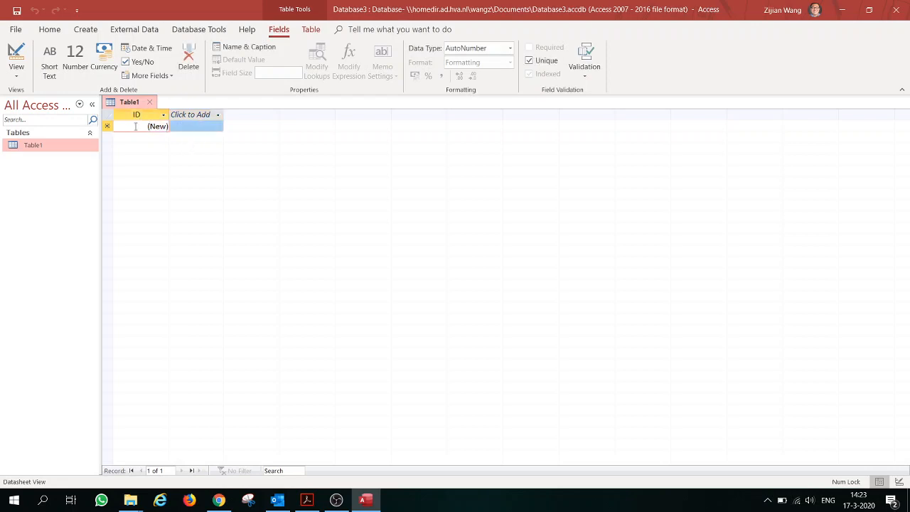
left_click(197, 125)
left_click(155, 126)
left_click(189, 125)
left_click(171, 126)
left_click(148, 126)
left_click(196, 127)
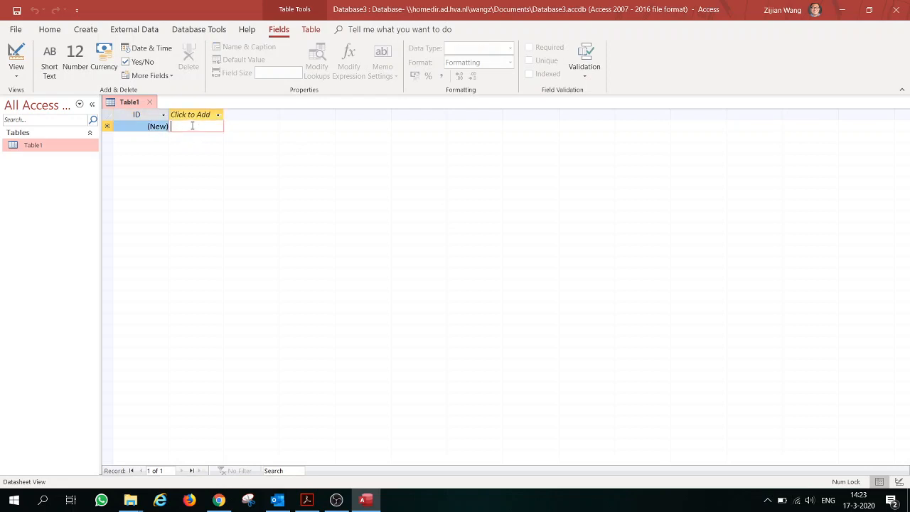
left_click(107, 129)
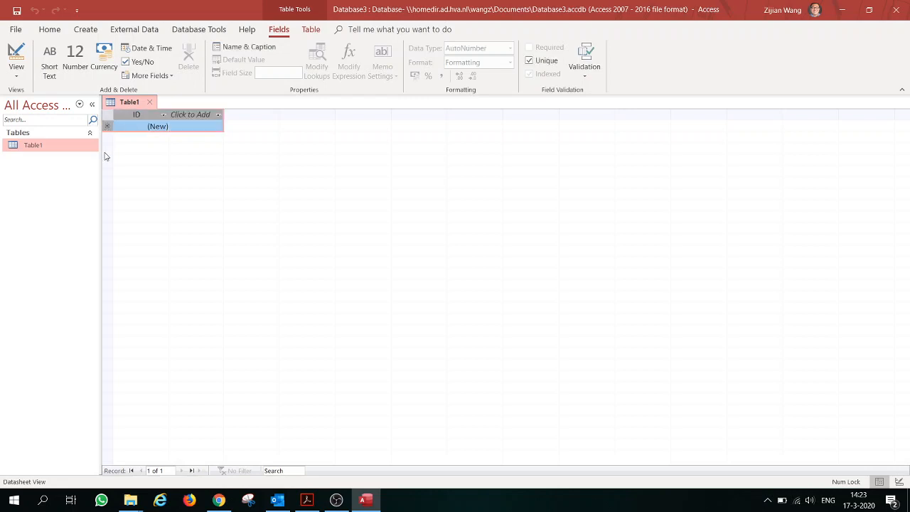
left_click(157, 122)
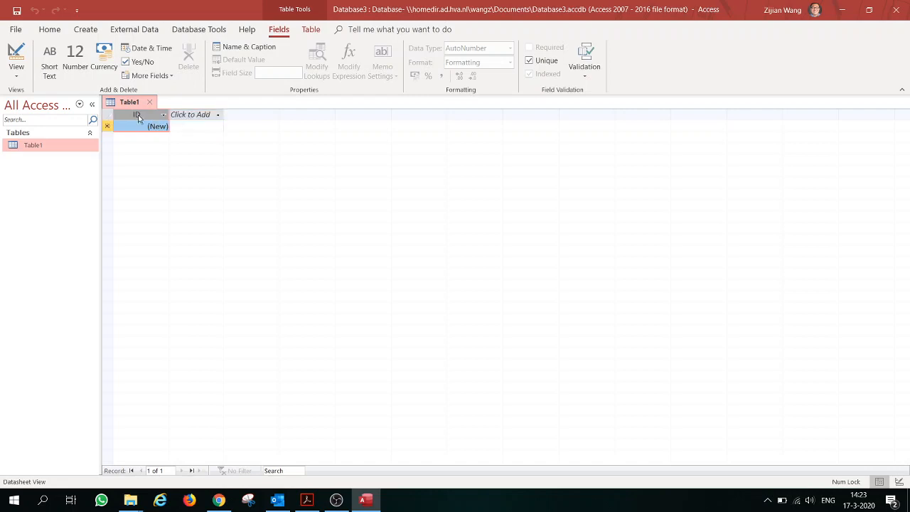
left_click(190, 117)
left_click(179, 116)
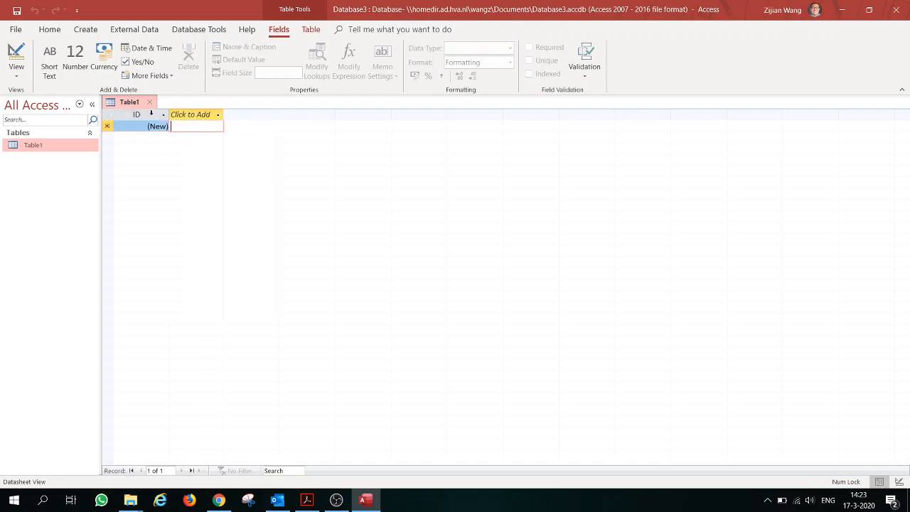
left_click(198, 116)
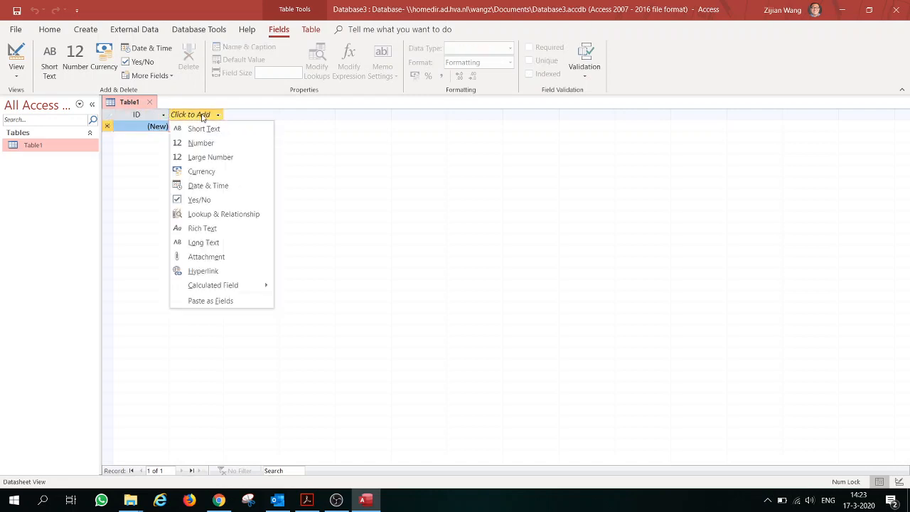
- Switch Table1 to Design View, saving it under the name 'Grades'
left_click(15, 71)
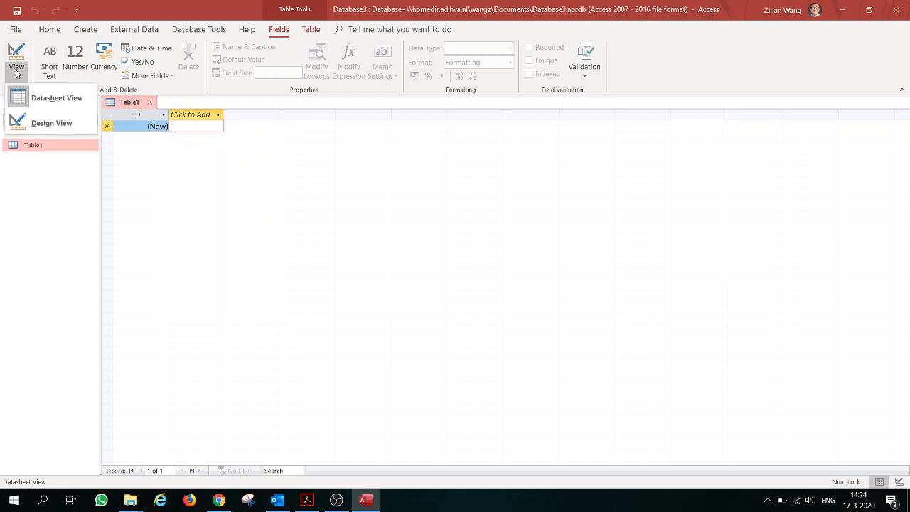
left_click(17, 59)
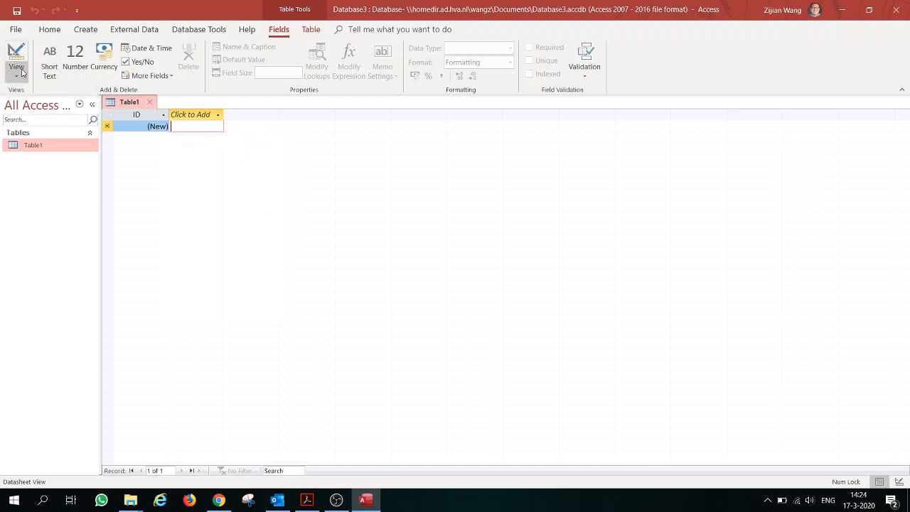
left_click(17, 71)
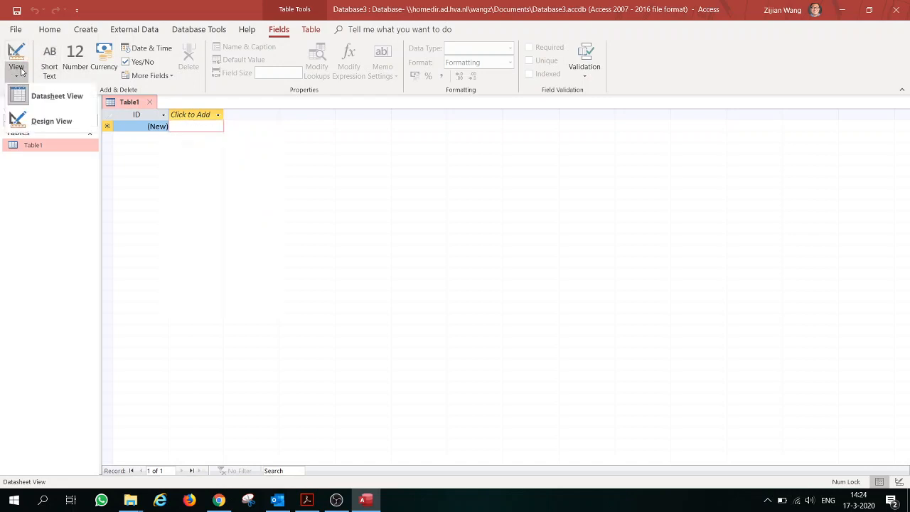
left_click(60, 124)
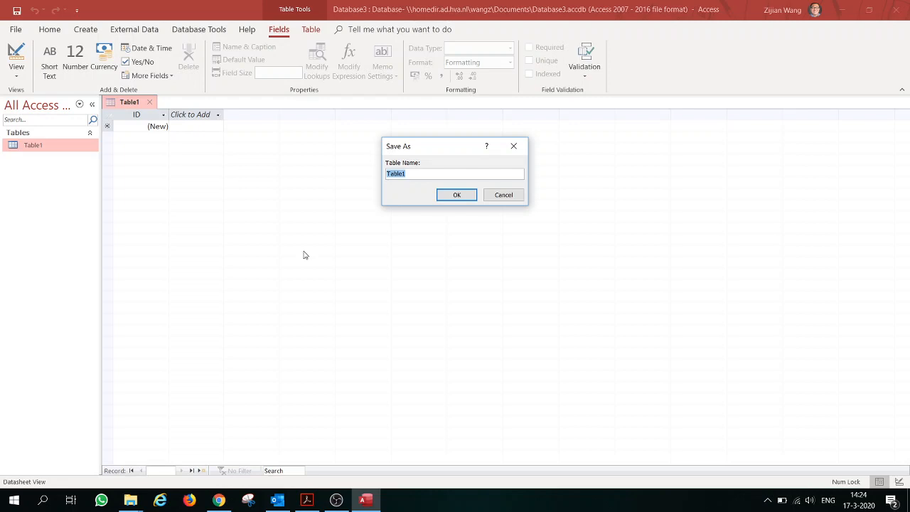
type("Grades")
left_click(458, 195)
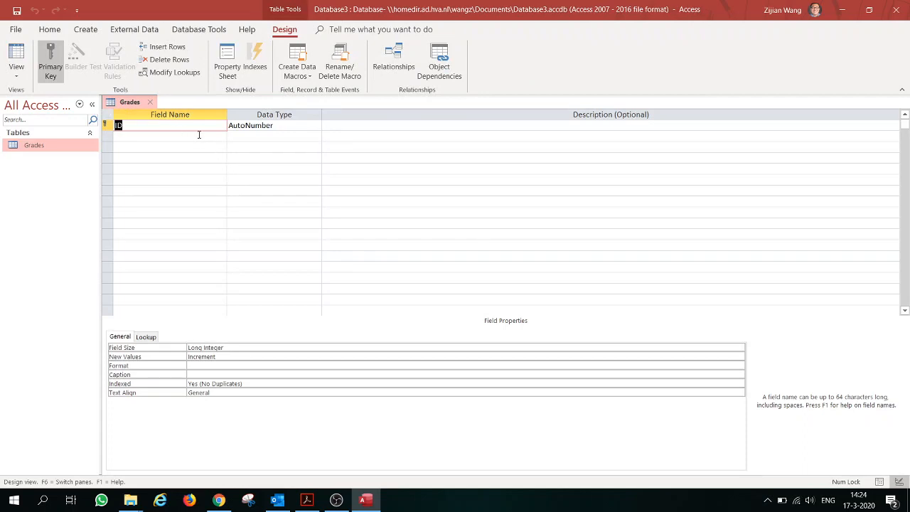
- Change the ID field's data type from AutoNumber to Number and select its name for renaming
left_click(142, 126)
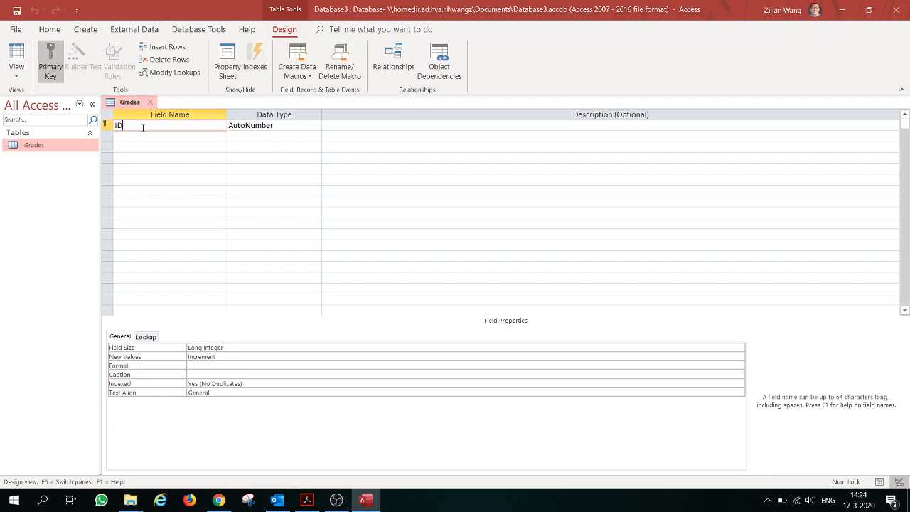
left_click(270, 128)
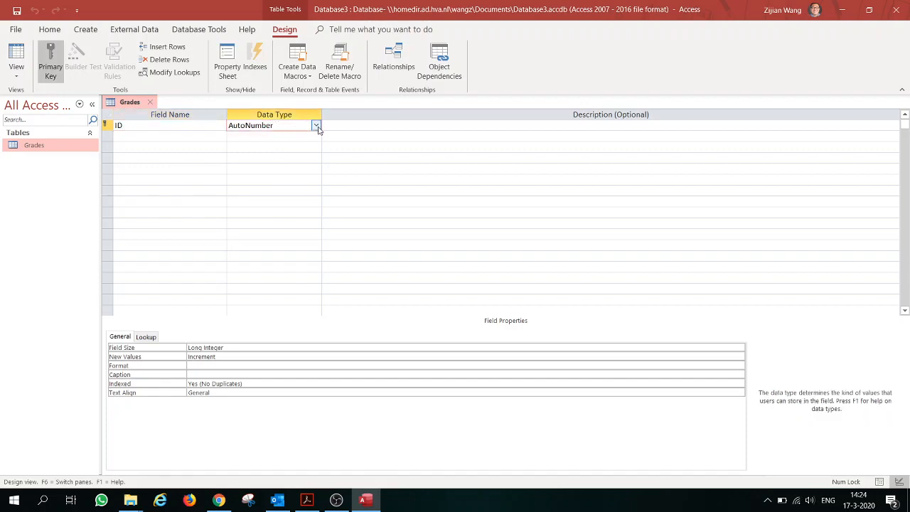
left_click(317, 126)
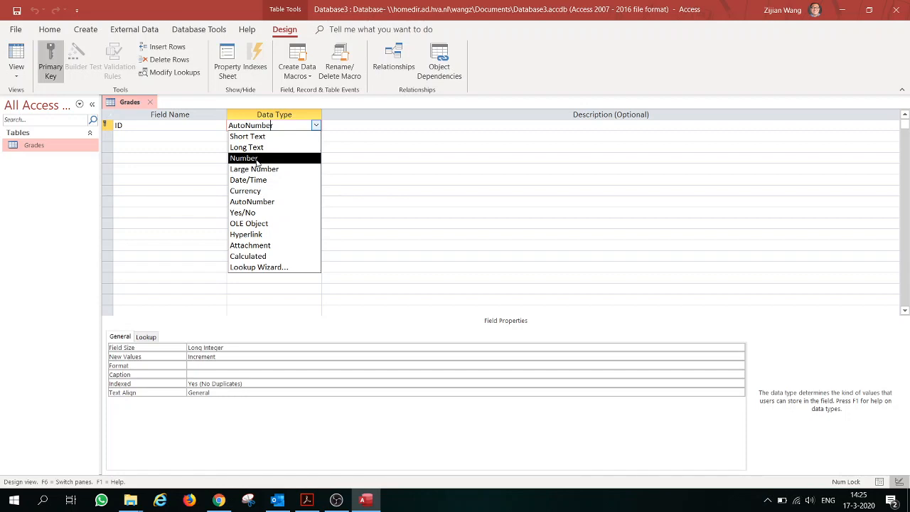
left_click(257, 157)
left_click(125, 125)
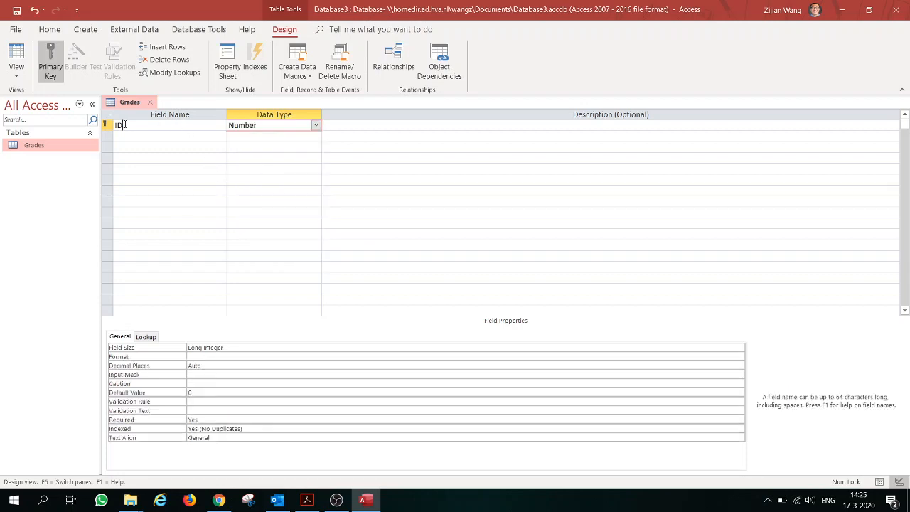
left_click_drag(124, 125, 89, 135)
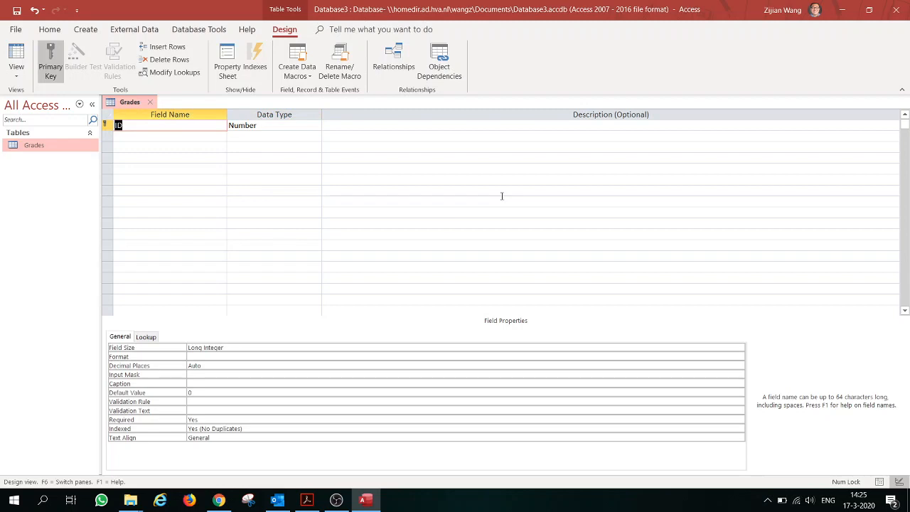
- Rename ID to 'Student Number' and add 'First Name' and 'Last Name' fields
type("Student Number")
left_click(201, 137)
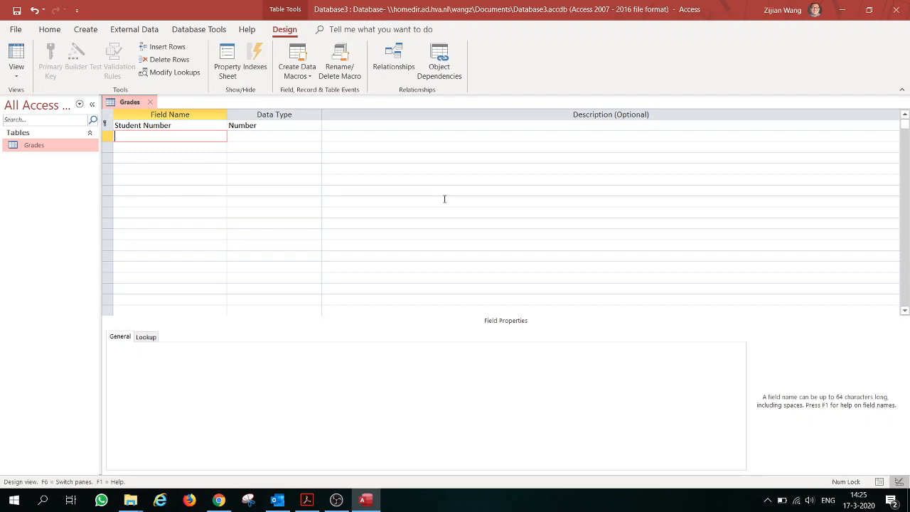
type("First Name")
key("Down")
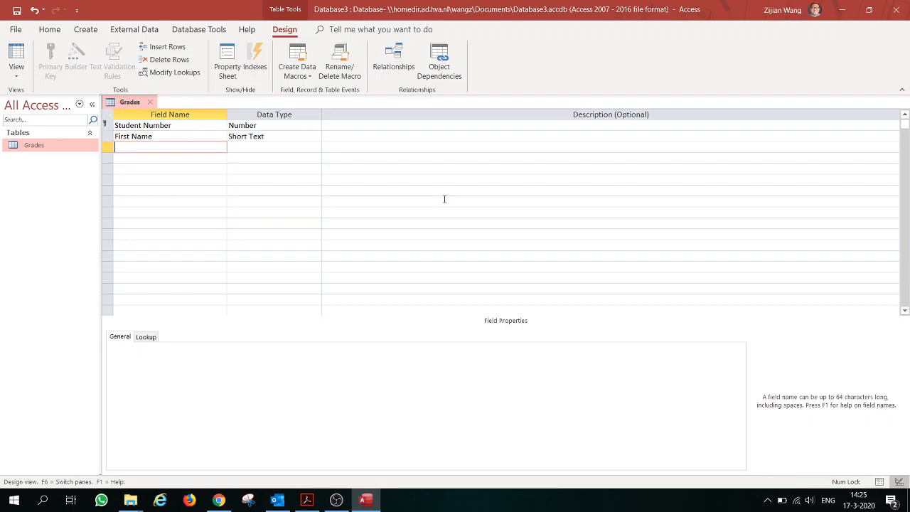
type("Last Name")
key("Down")
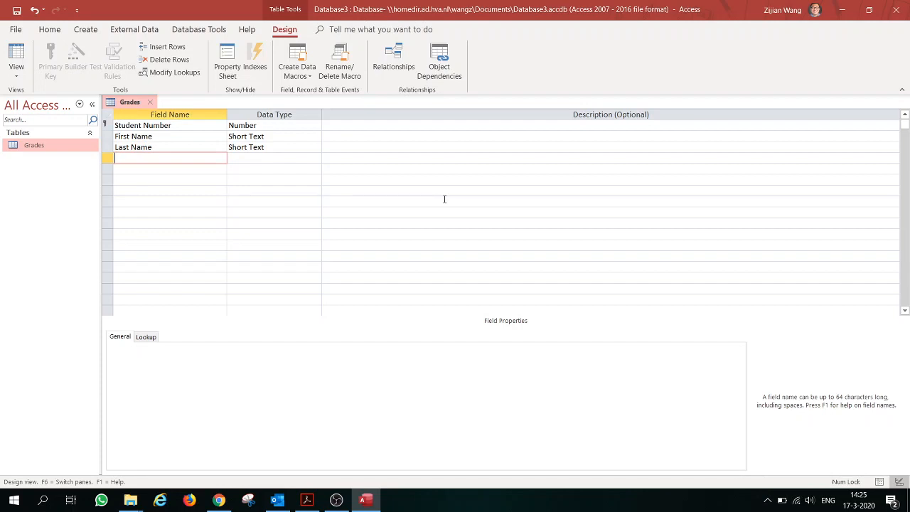
- Add fields 'Grade IT Midterm', 'Grade IT Final', 'Phone Number', 'Address' and 'PostCode'
type("Grade")
type(" IT MI")
type("idterm")
key("Return")
type("Grade IT")
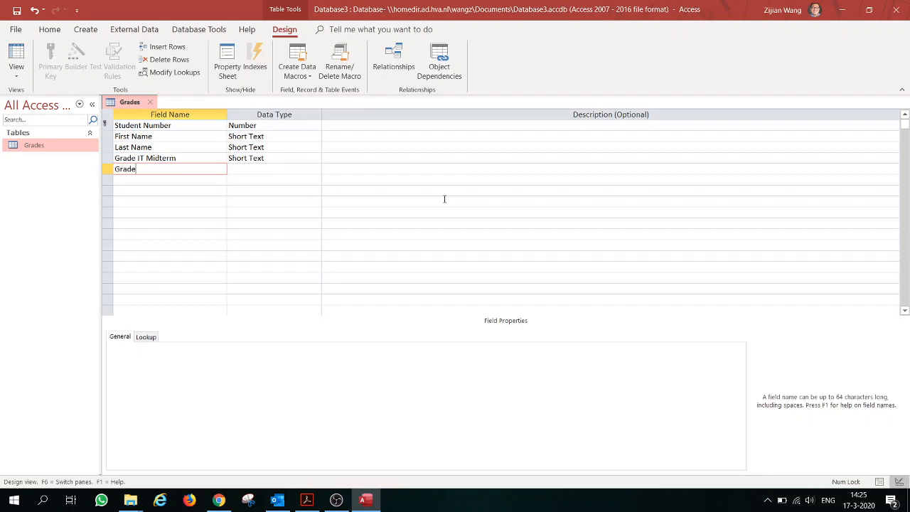
type(" Final")
key("Down")
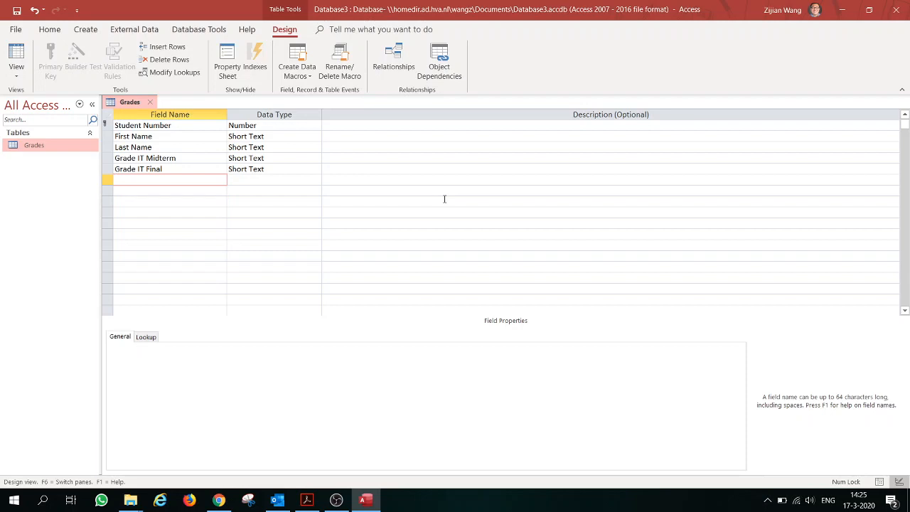
type("Phone Number")
key("Down")
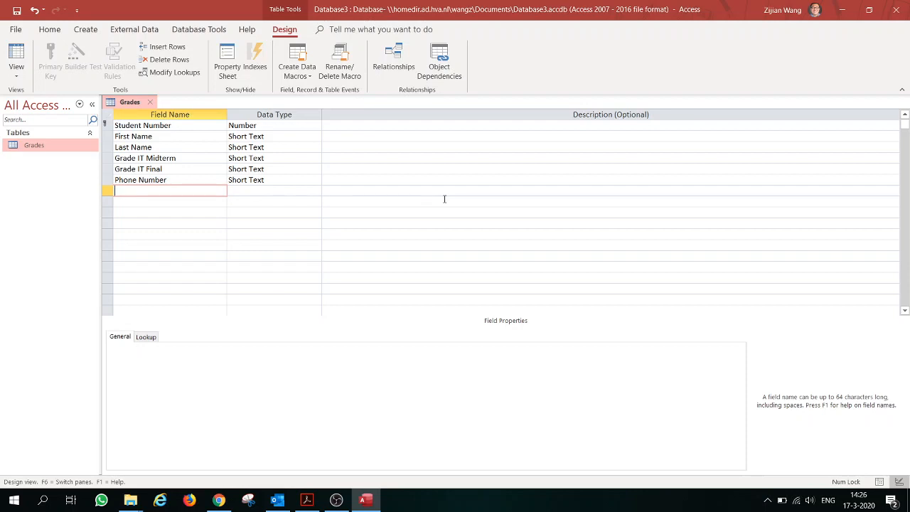
type("Address")
key("Down")
type("Post")
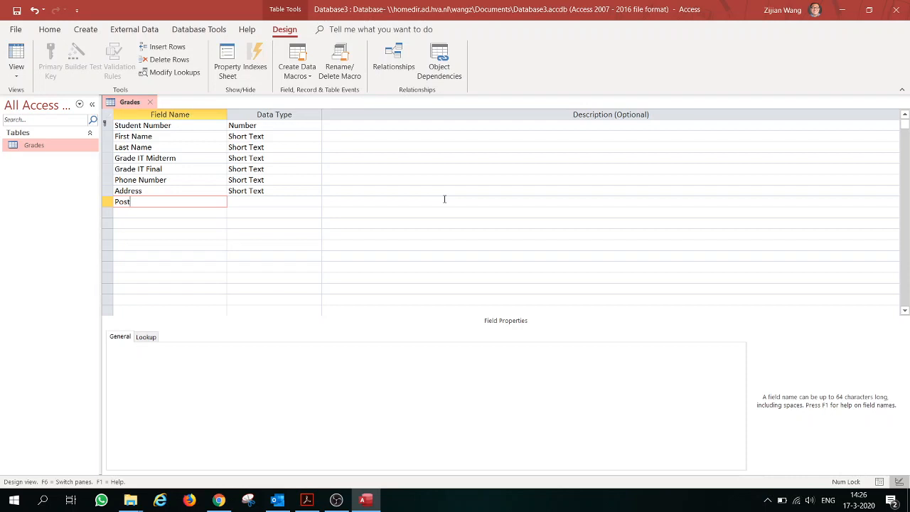
type("Code")
- Check Post Code's Short Text data type and its Field Size of 255, leaving it unchanged
left_click(318, 202)
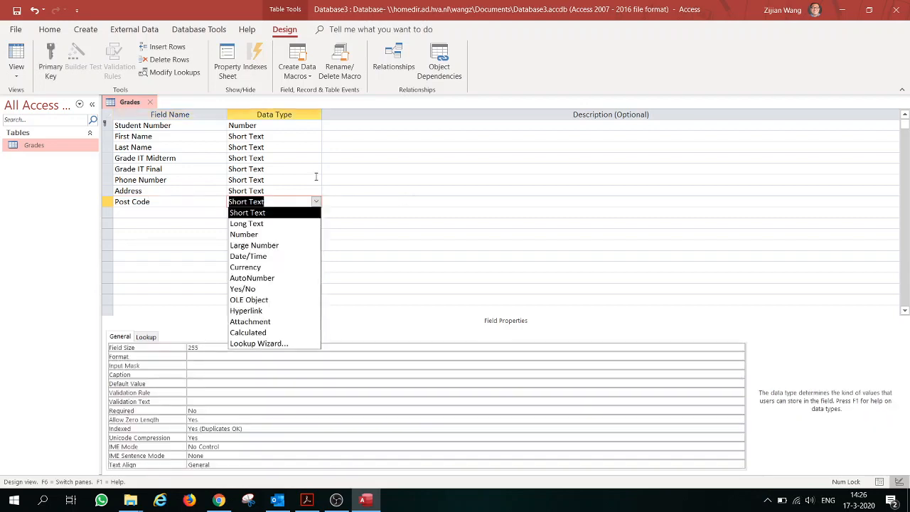
left_click(317, 202)
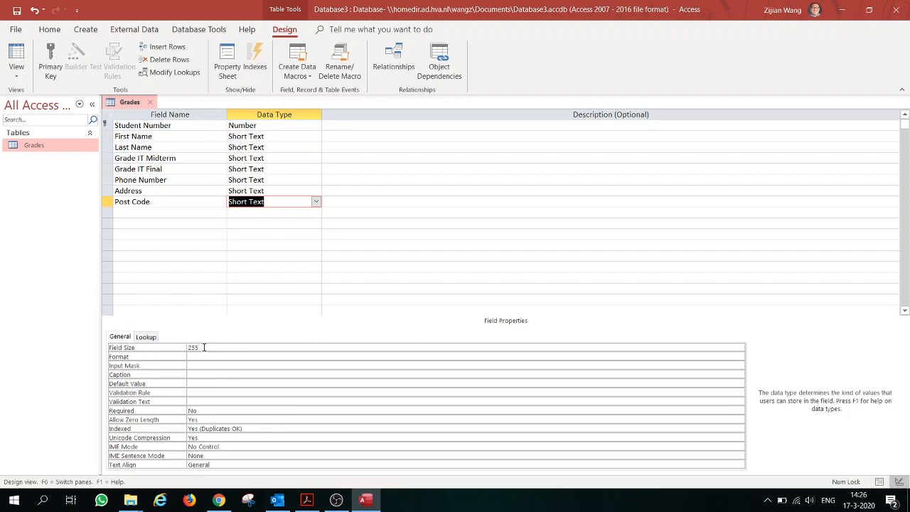
left_click(196, 347)
double_click(194, 347)
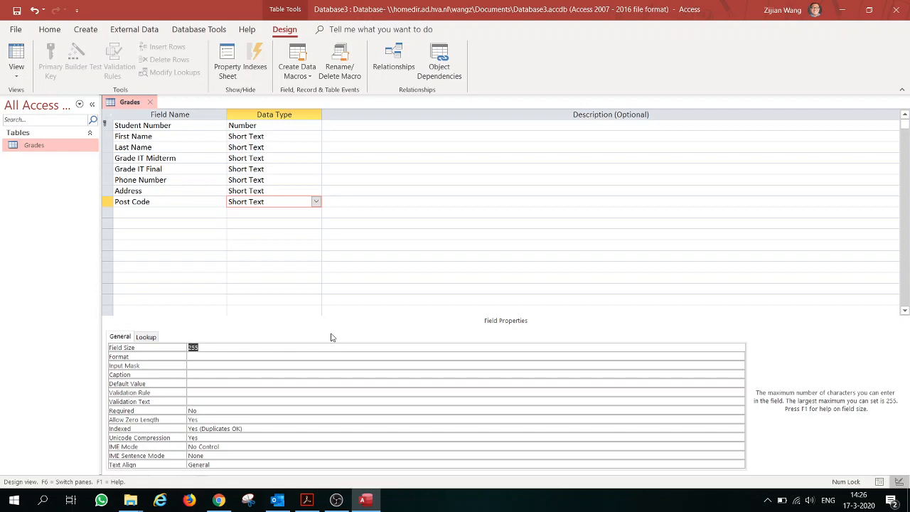
left_click(291, 346)
- Move through the name fields' data types to Grade IT Midterm and list its data types
left_click(289, 139)
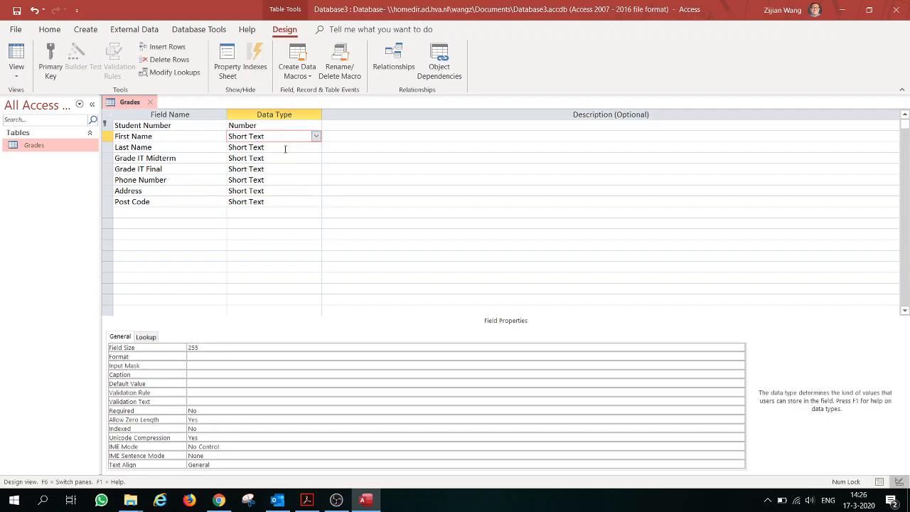
left_click(285, 149)
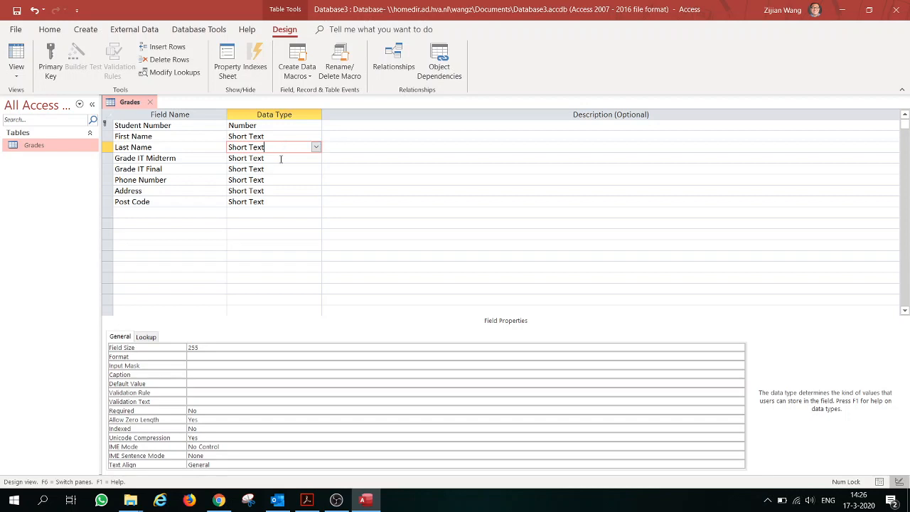
left_click(282, 158)
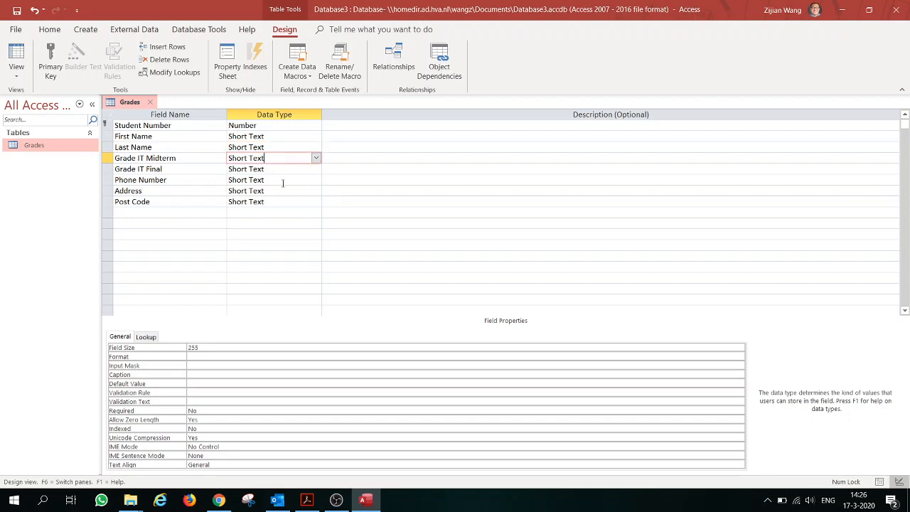
left_click(316, 157)
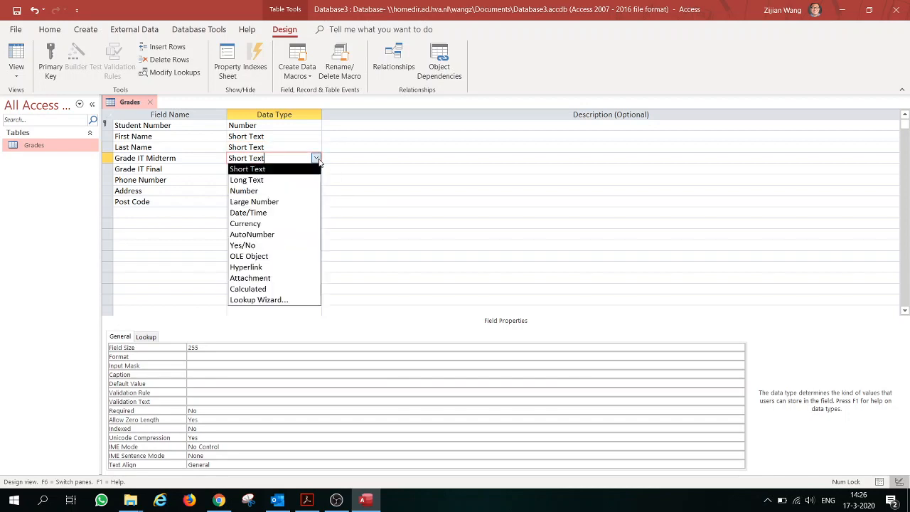
- Set Grade IT Midterm, Grade IT Final and Phone Number to the Number data type
left_click(291, 192)
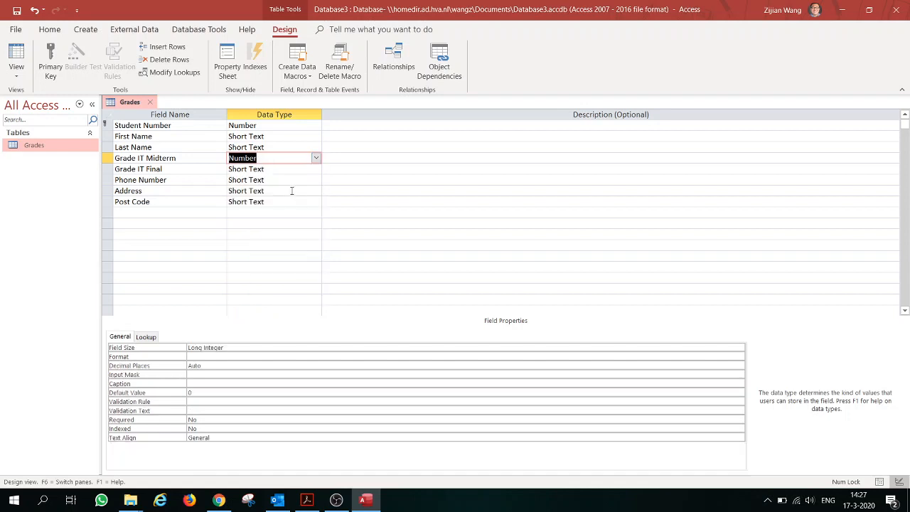
left_click(314, 170)
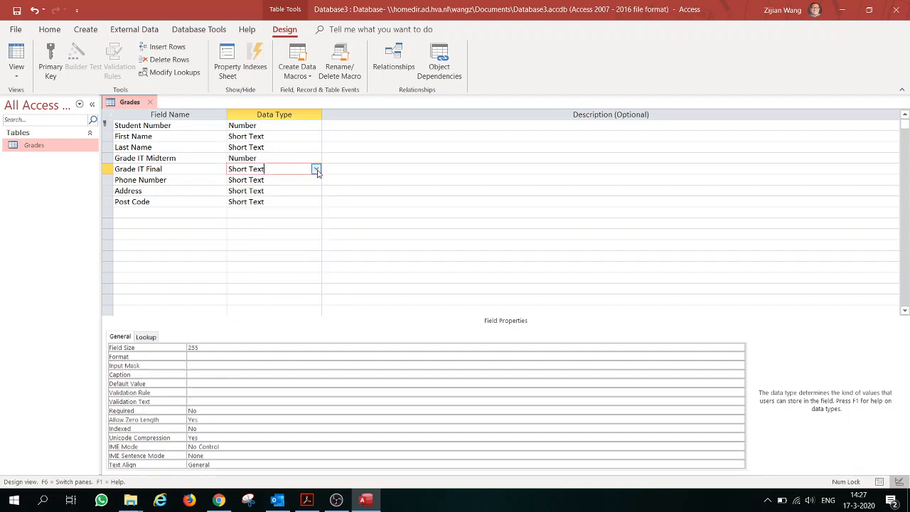
left_click(316, 169)
left_click(274, 204)
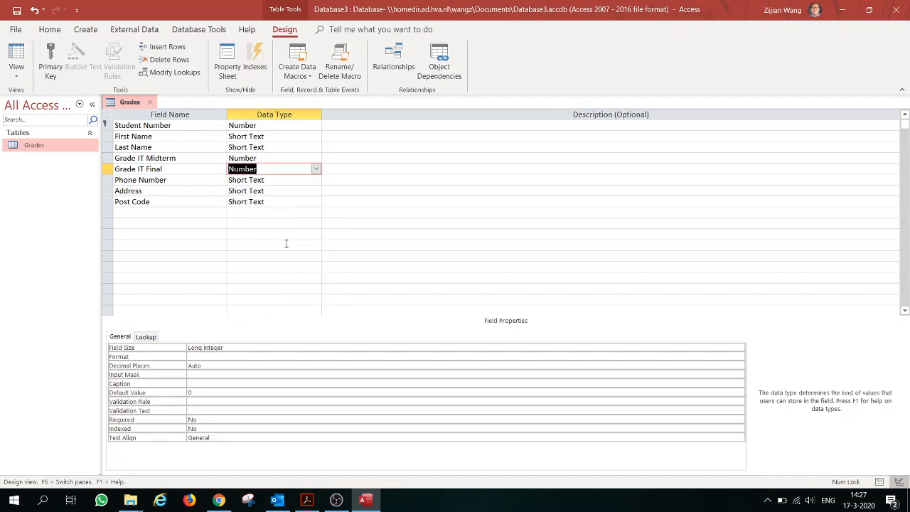
left_click(294, 180)
left_click(315, 179)
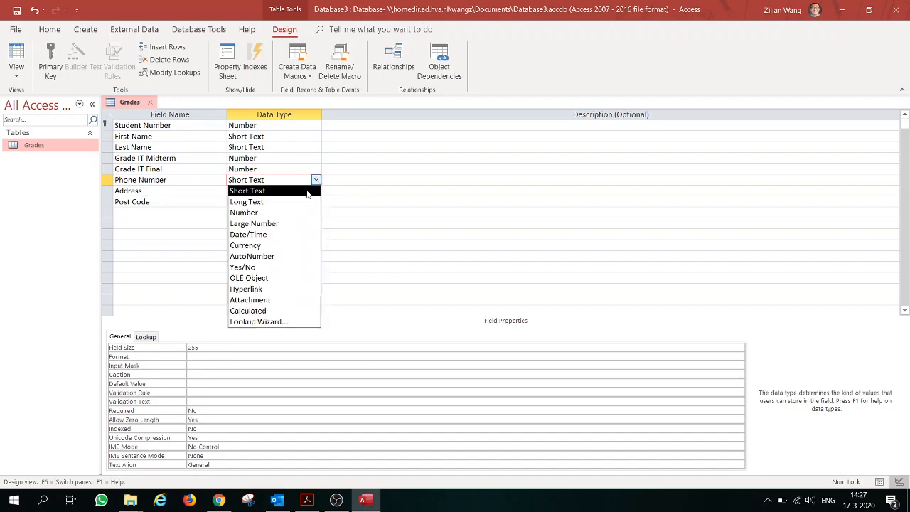
left_click(286, 213)
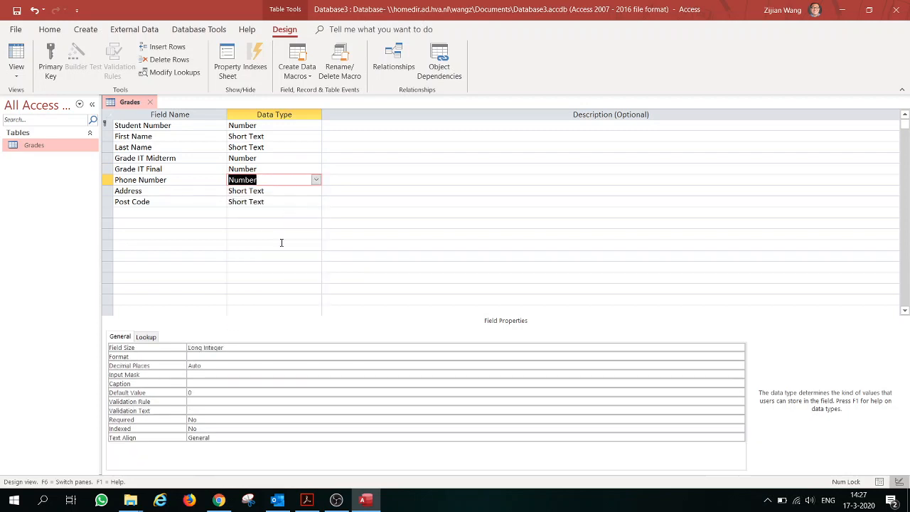
- Set Address to Long Text and check its Format property
left_click(295, 192)
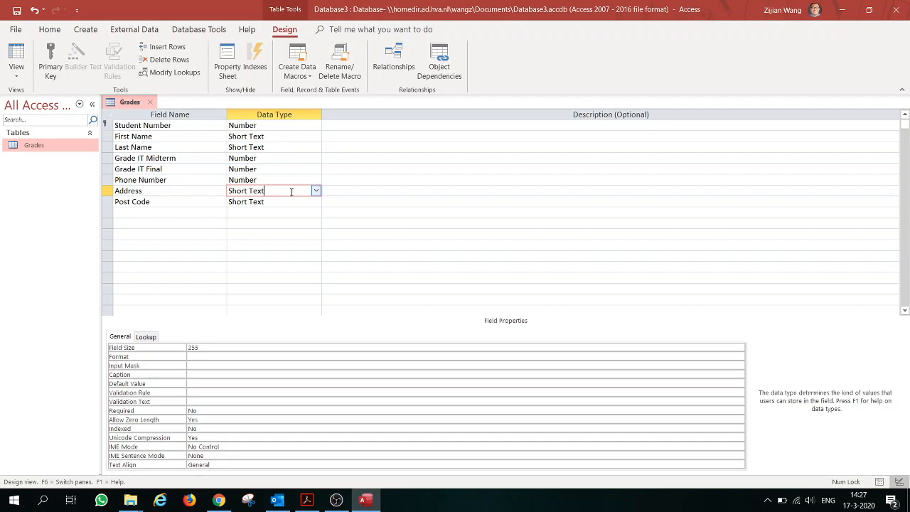
left_click(316, 191)
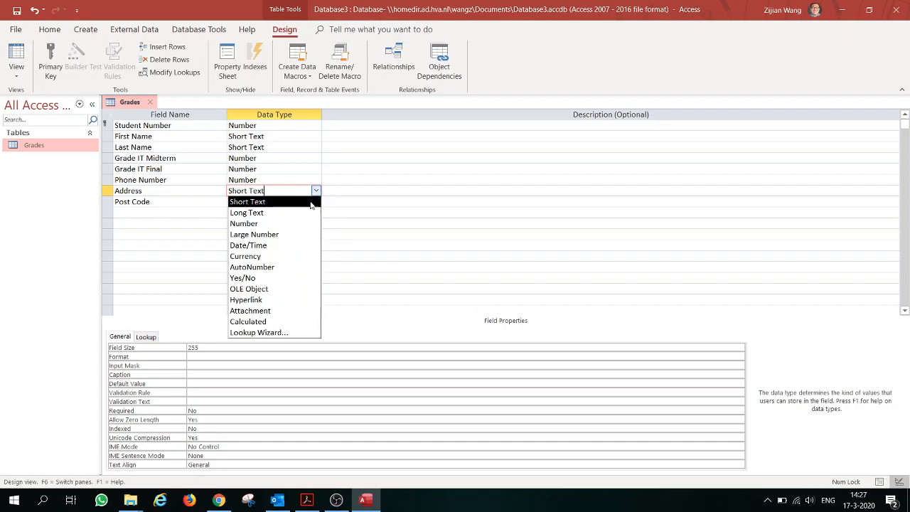
left_click(304, 213)
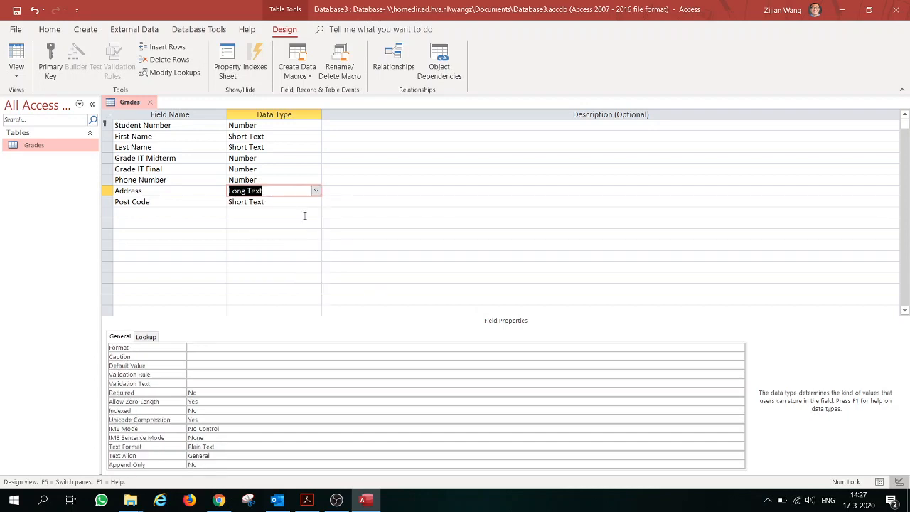
left_click(203, 348)
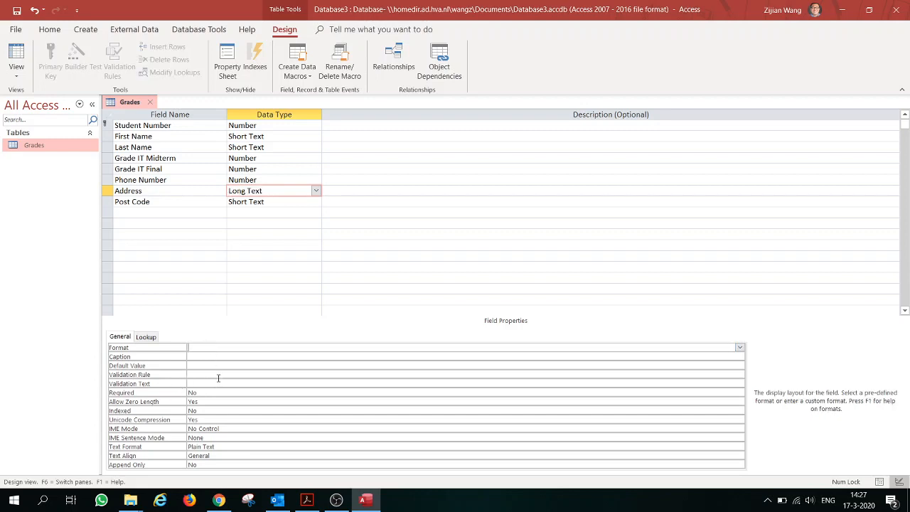
left_click(305, 203)
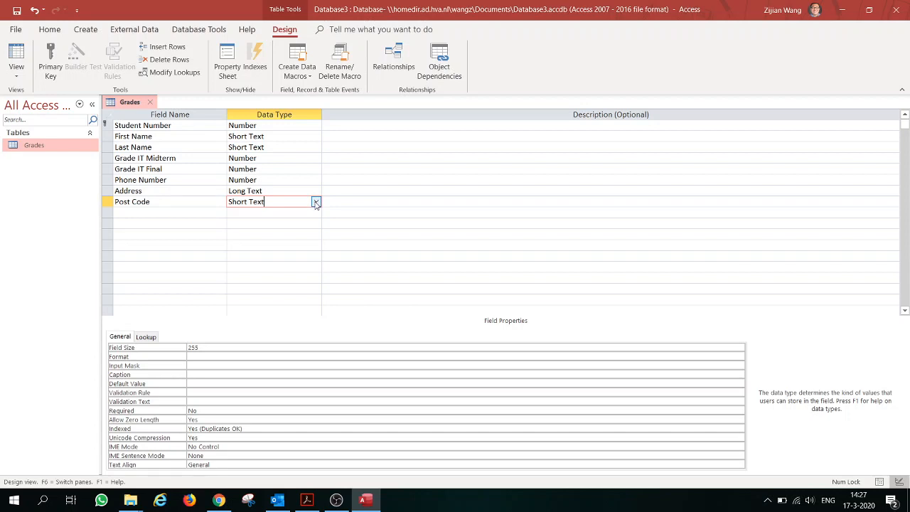
- Keep Post Code as Short Text and change its Field Size from 255 to 7
left_click(316, 202)
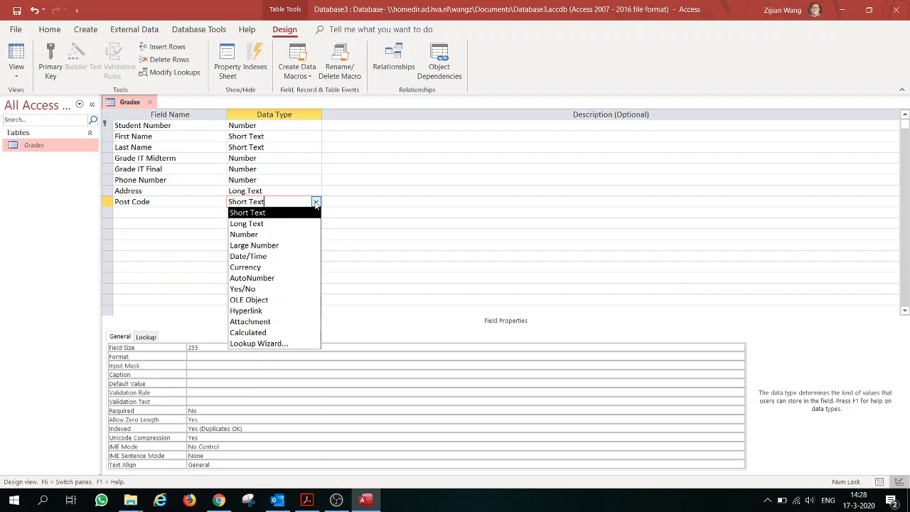
left_click(315, 203)
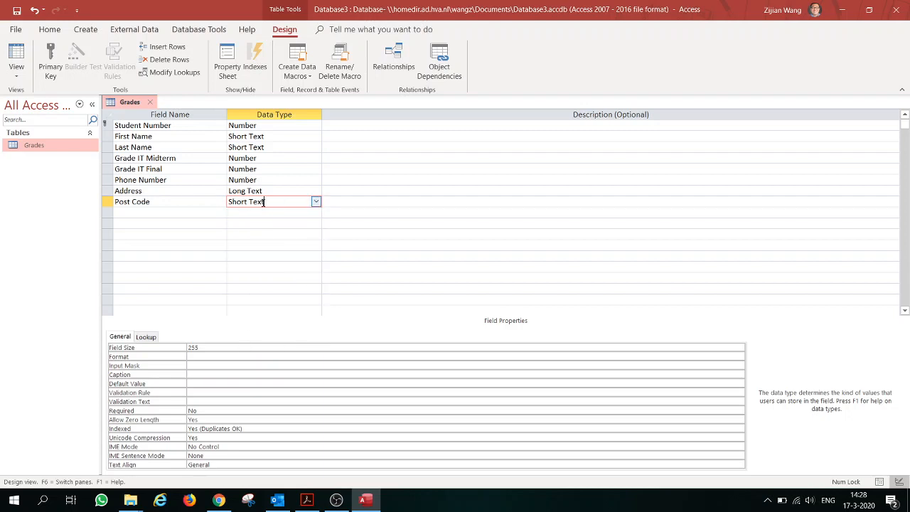
left_click(171, 347)
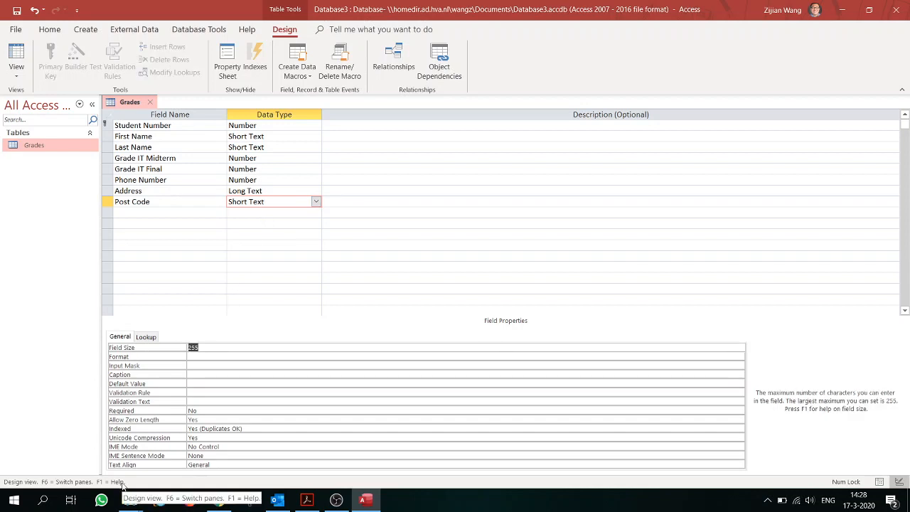
type("7")
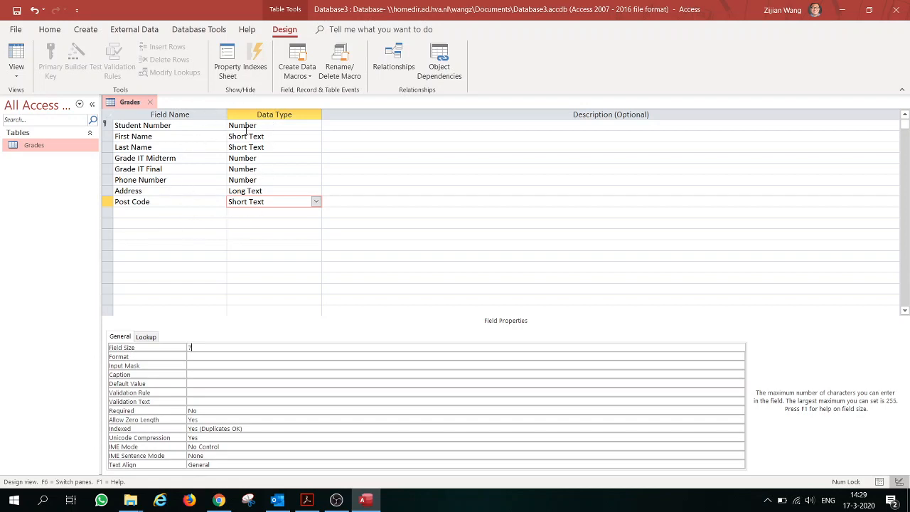
- Set the primary key on the First Name field
left_click(213, 127)
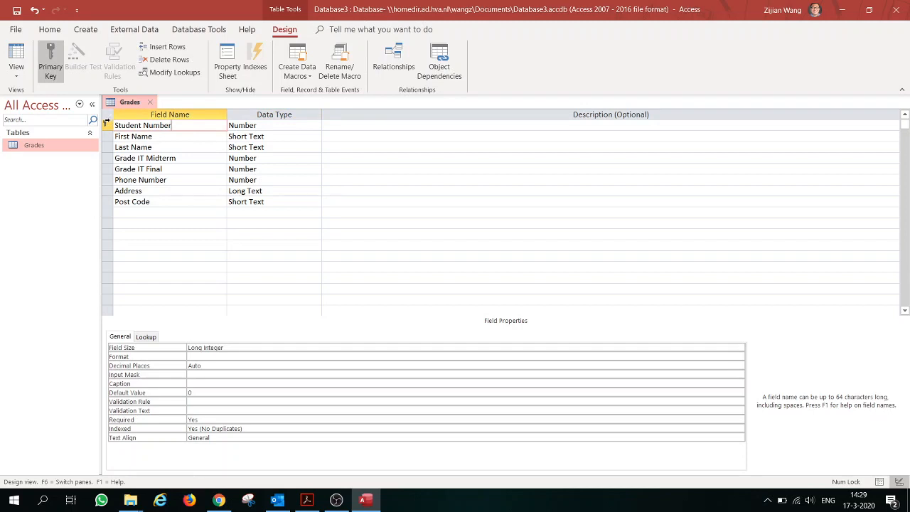
left_click(106, 126)
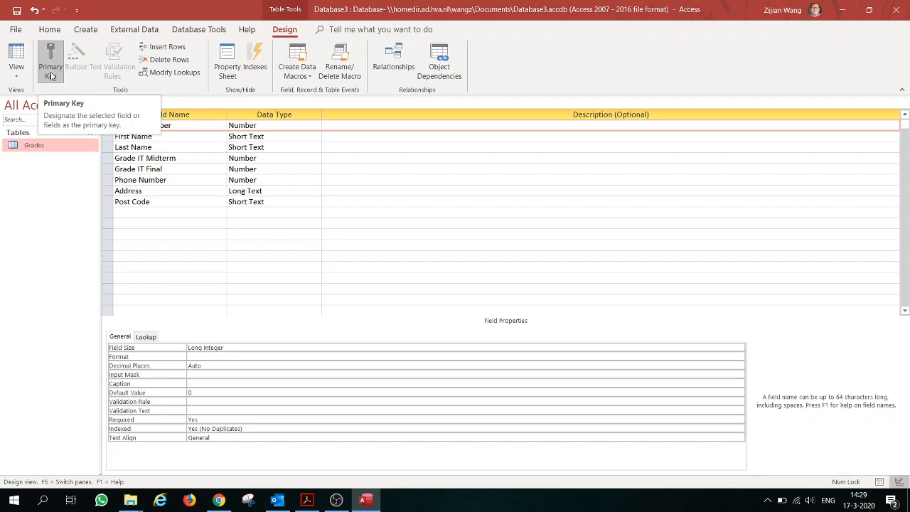
left_click(256, 125)
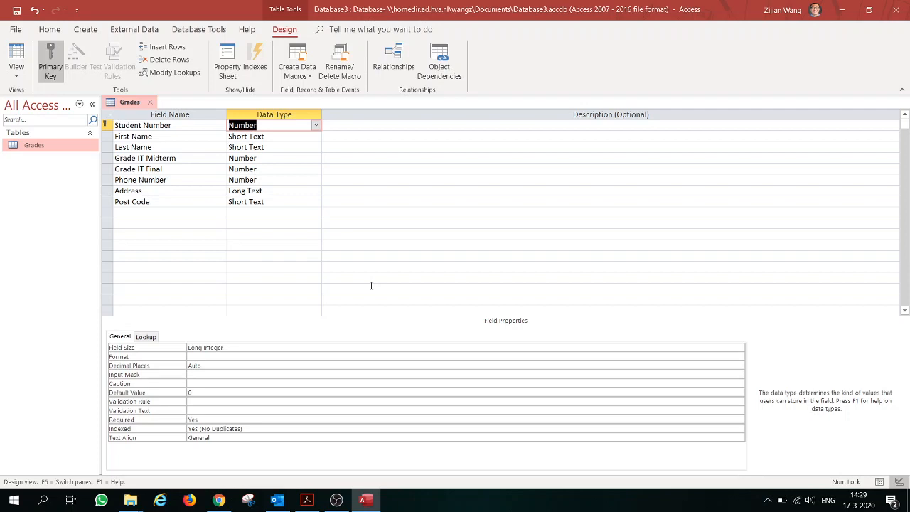
left_click(109, 136)
right_click(109, 137)
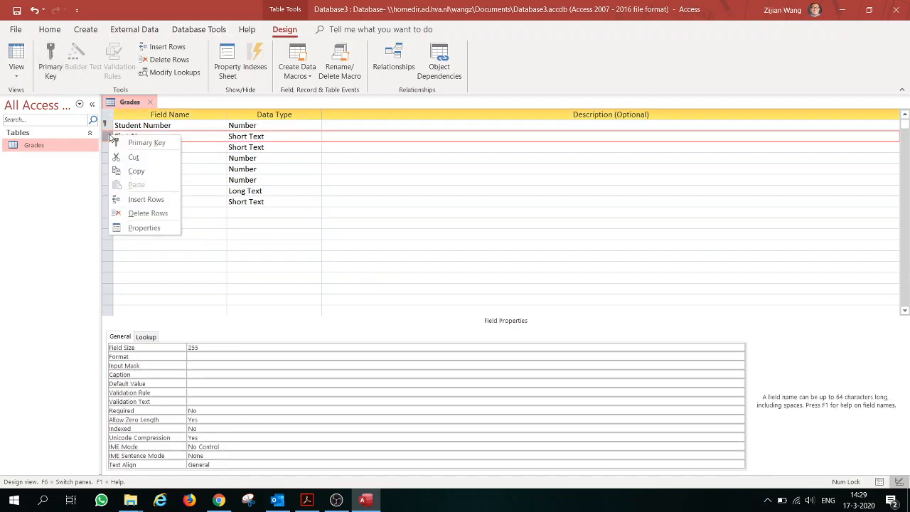
left_click(130, 144)
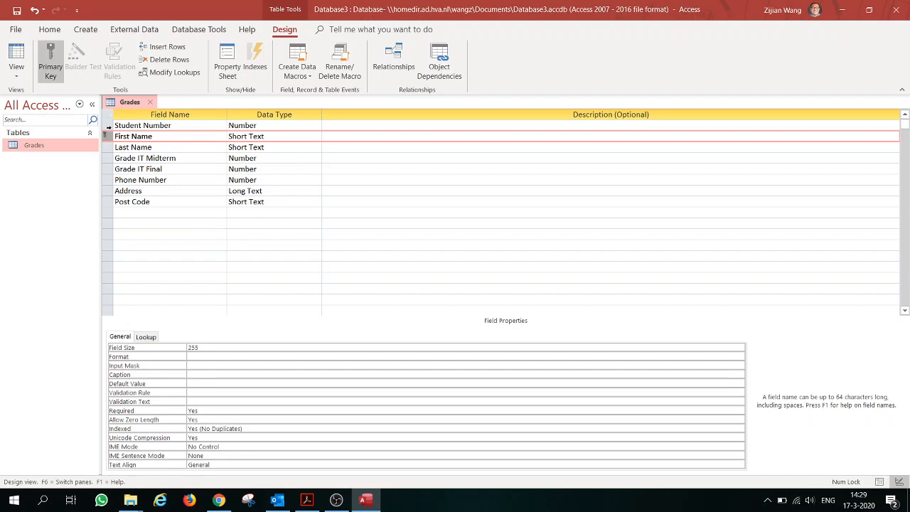
- Move the primary key to the Student Number field
left_click(108, 127)
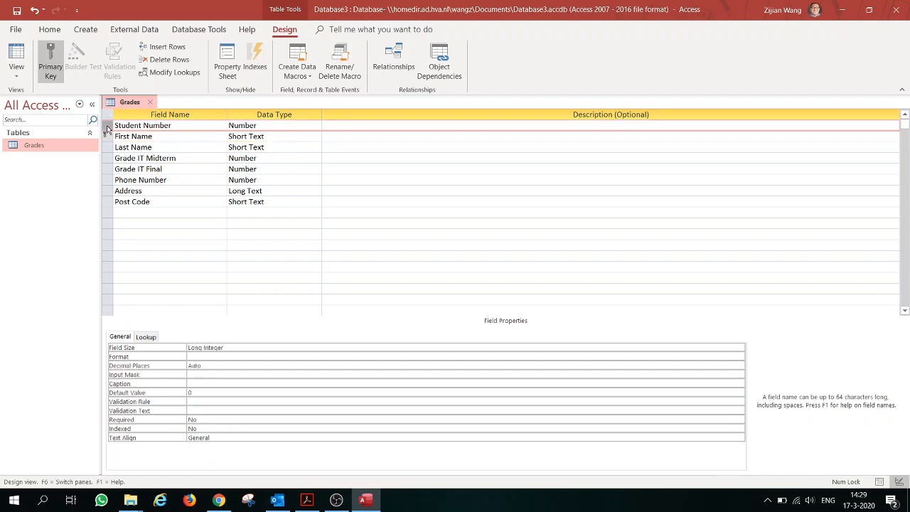
right_click(108, 127)
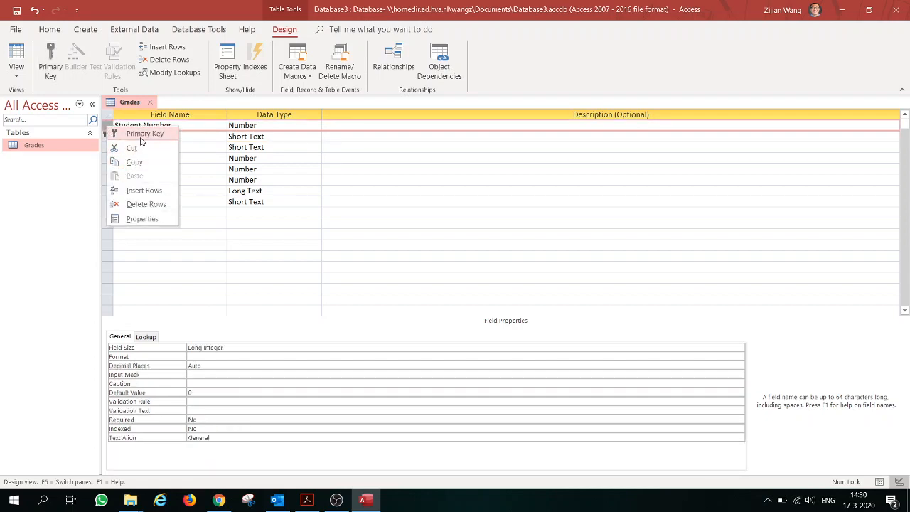
left_click(143, 133)
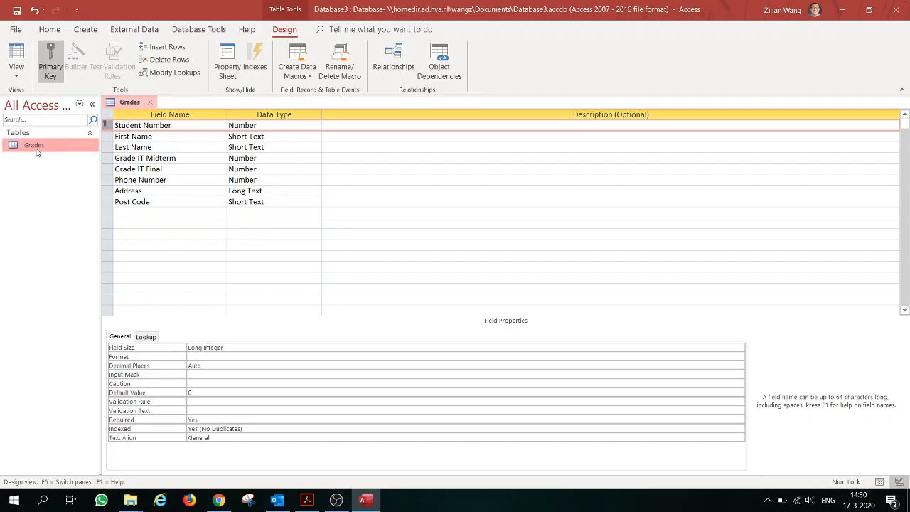
- Switch Grades to Datasheet View, answering Yes to save the table design
left_click(19, 76)
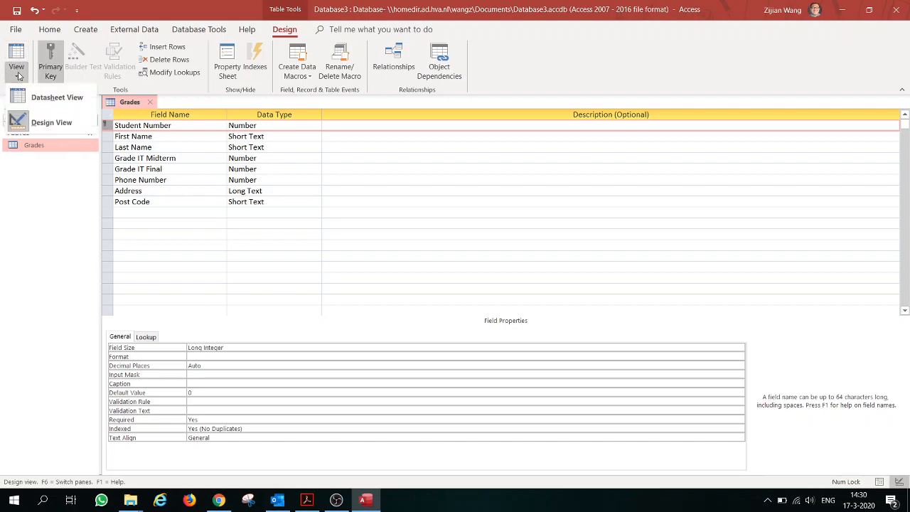
left_click(36, 97)
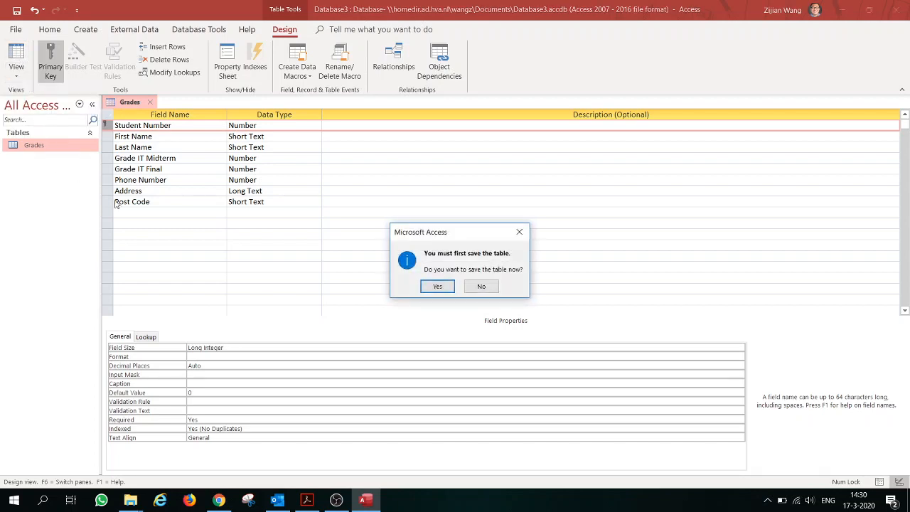
left_click(437, 287)
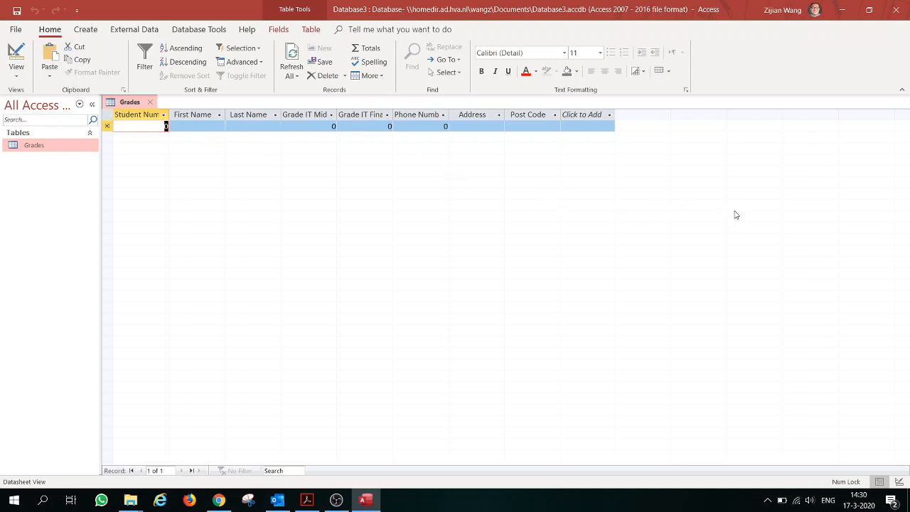
- Enter the student's student number and first name in the first record
key("super")
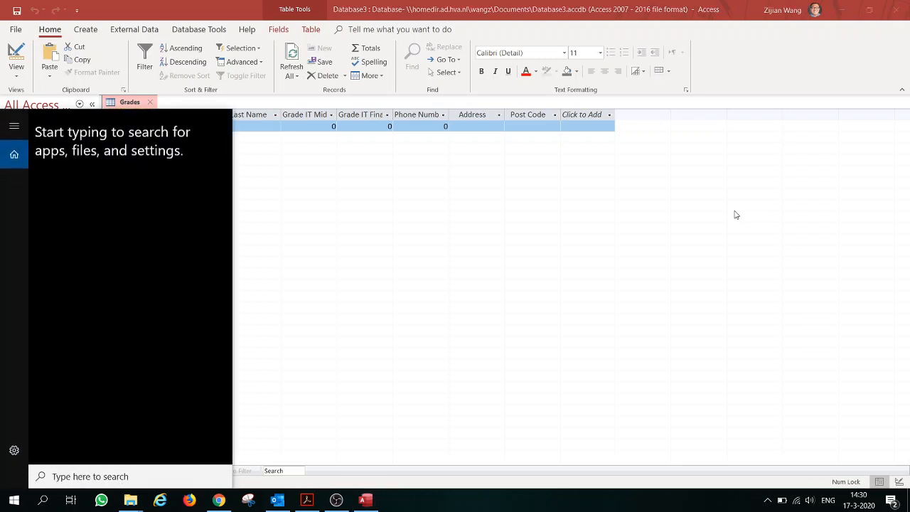
key("super")
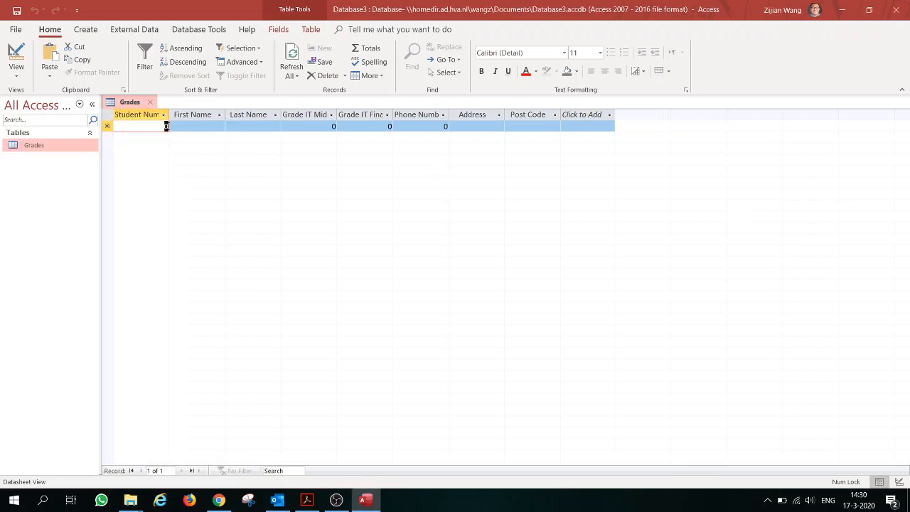
type("500")
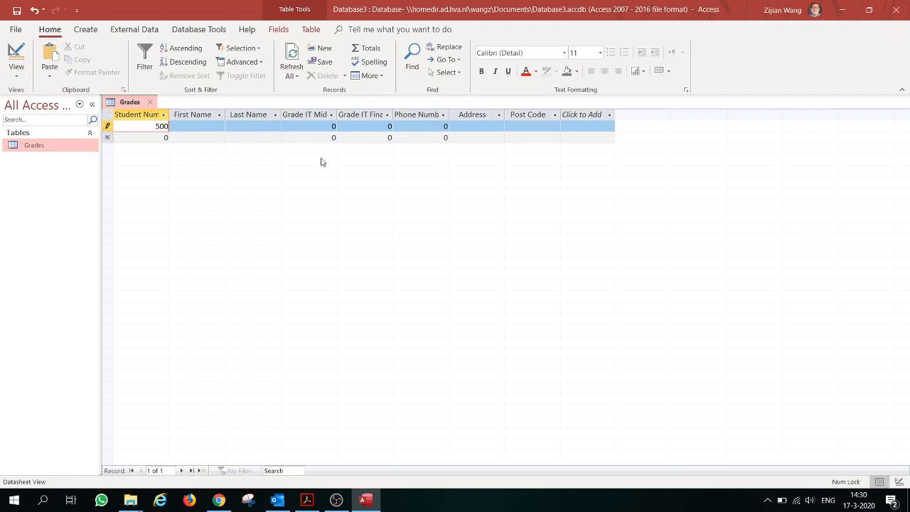
type("6797")
type("64")
key("Tab")
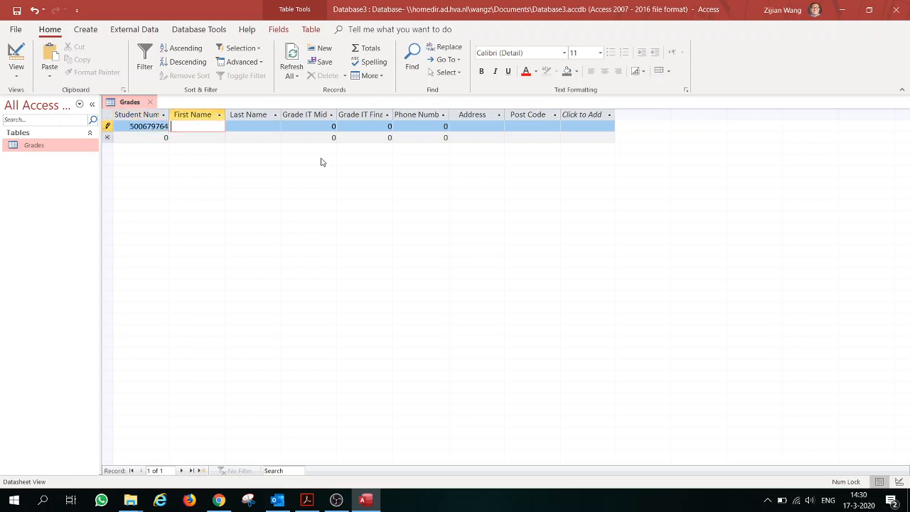
- Fill in the last name, midterm grade 10, final grade 1 and the phone number
key("Tab")
key("Tab")
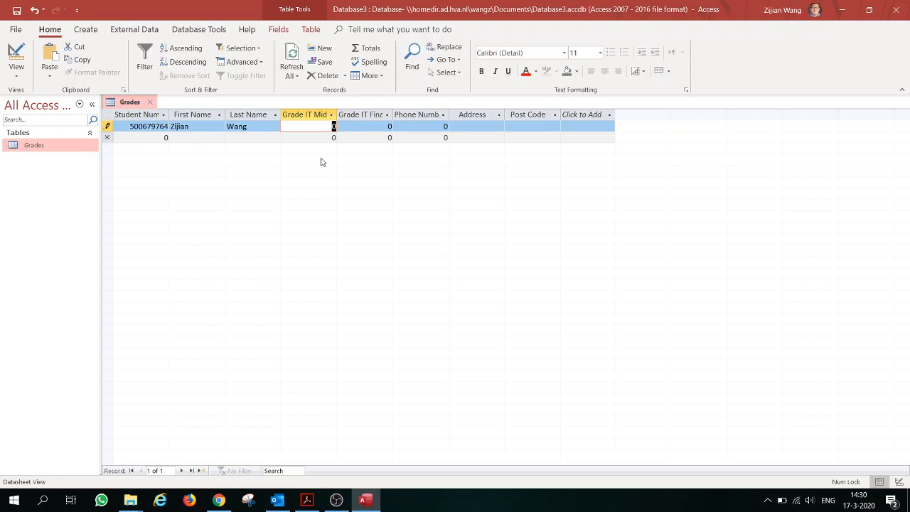
type("10")
key("Tab")
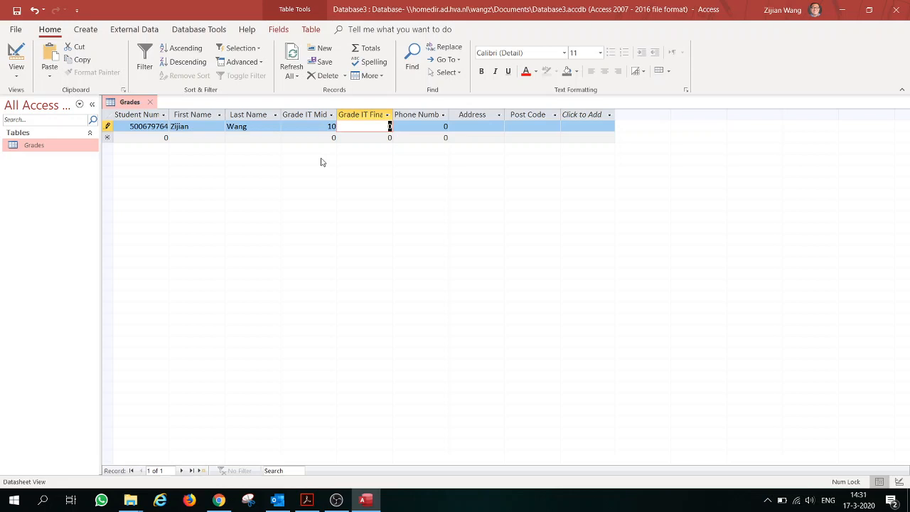
type("1")
key("Tab")
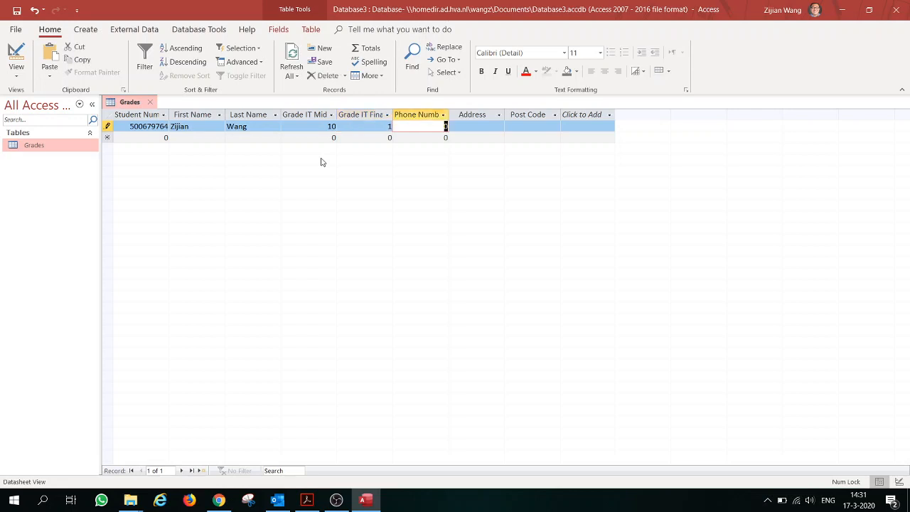
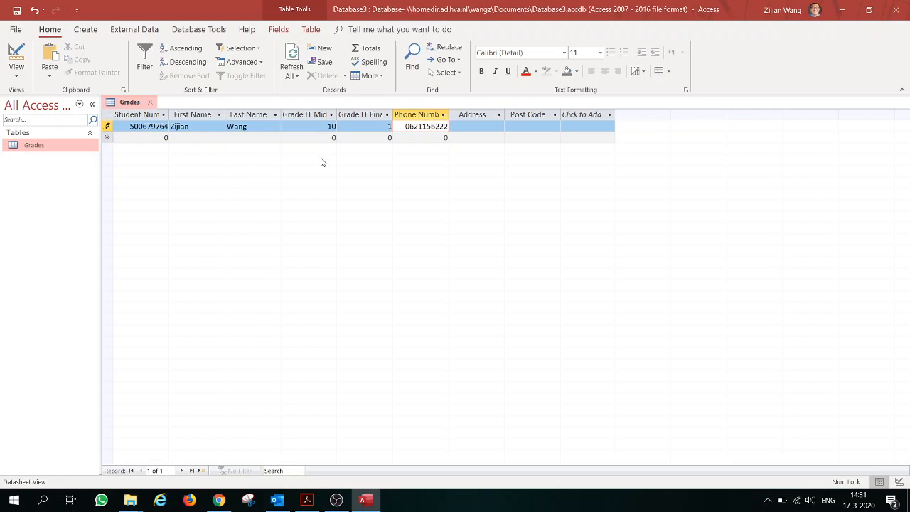
key("Tab")
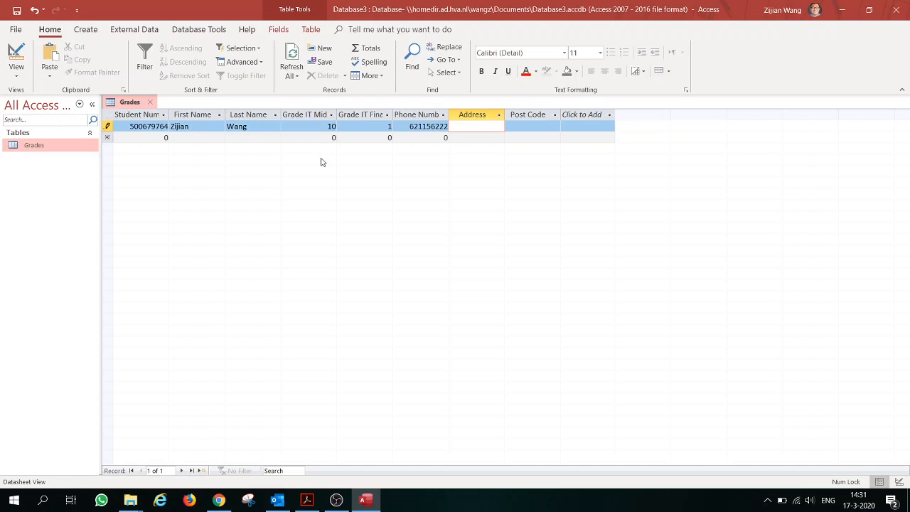
- Enter the student's full address and widen the Address column to show it
left_click(523, 130)
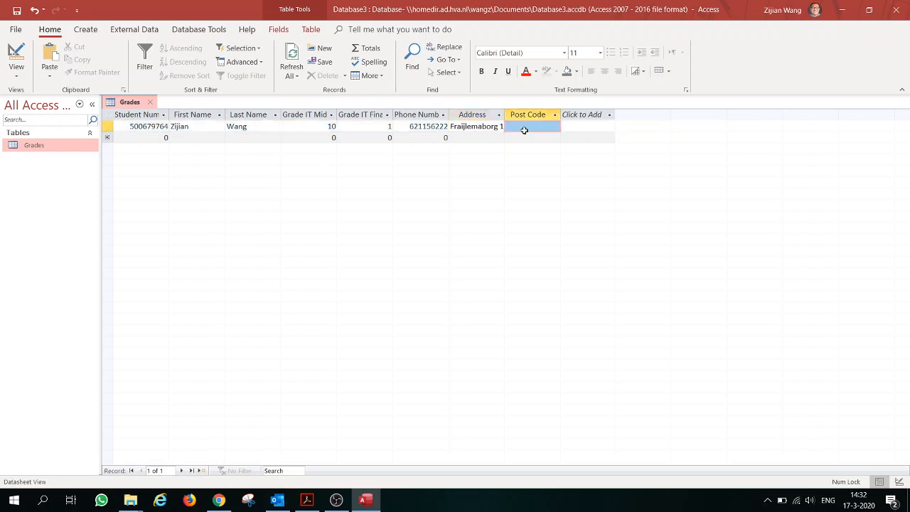
mouse_move(504, 115)
left_mouse_down()
mouse_move(784, 125)
mouse_move(784, 115)
mouse_move(511, 117)
left_mouse_up()
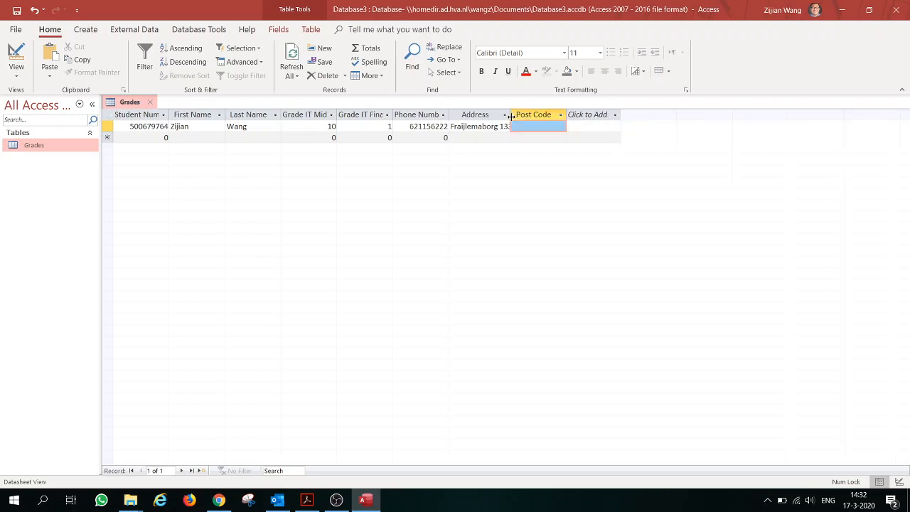
- Enter the post code and commit the first record
left_click(554, 129)
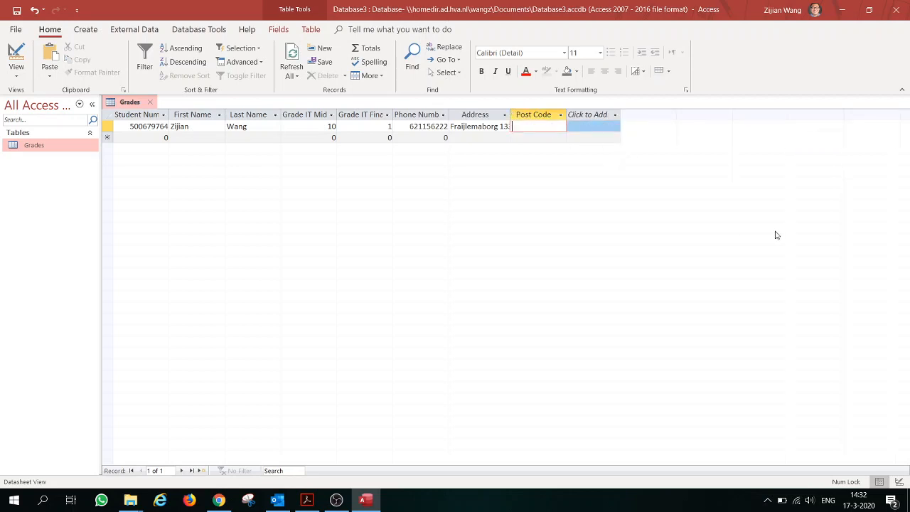
type("1102 CV")
left_click(483, 138)
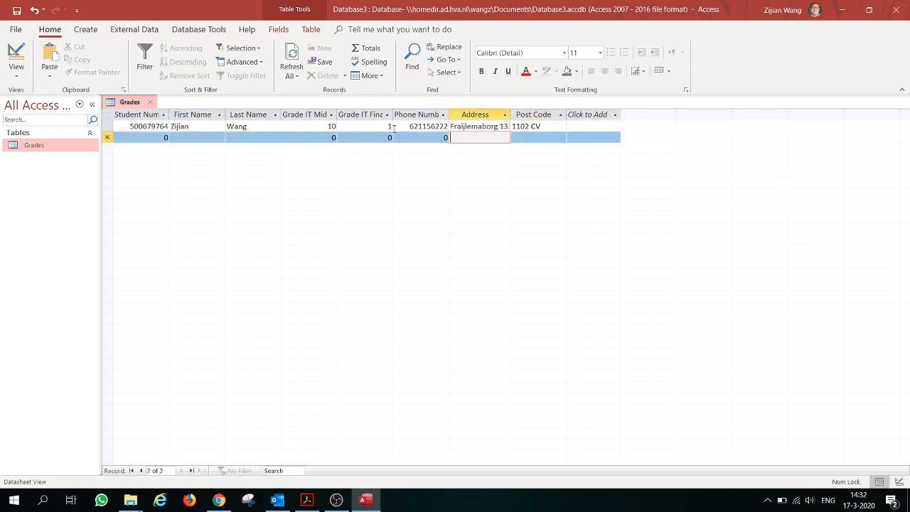
- Add new records with Student Numbers 1, 2 and 3
left_click_drag(140, 137, 207, 141)
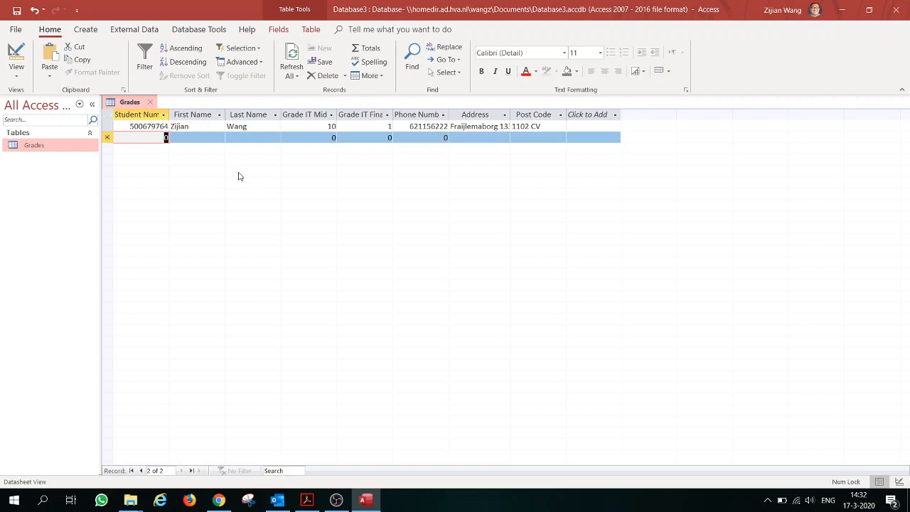
type("1")
key("Down")
type("2")
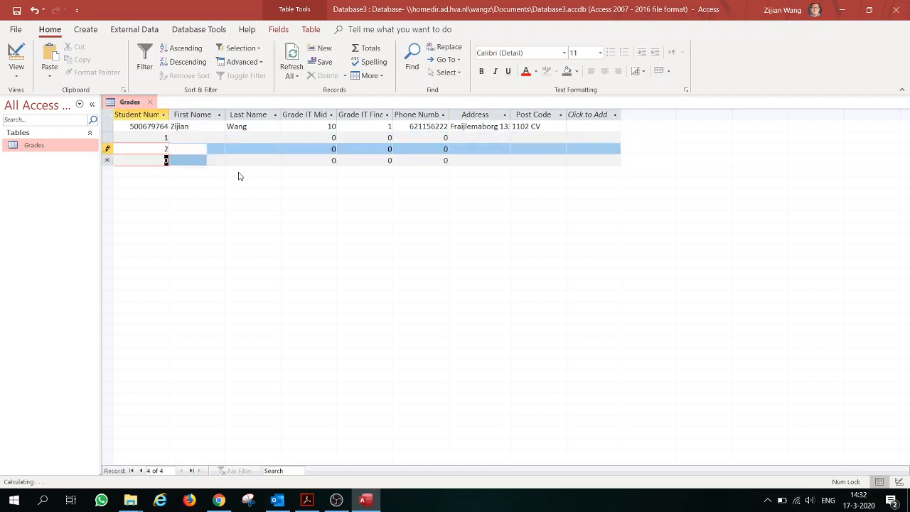
key("Down")
type("3")
key("Down")
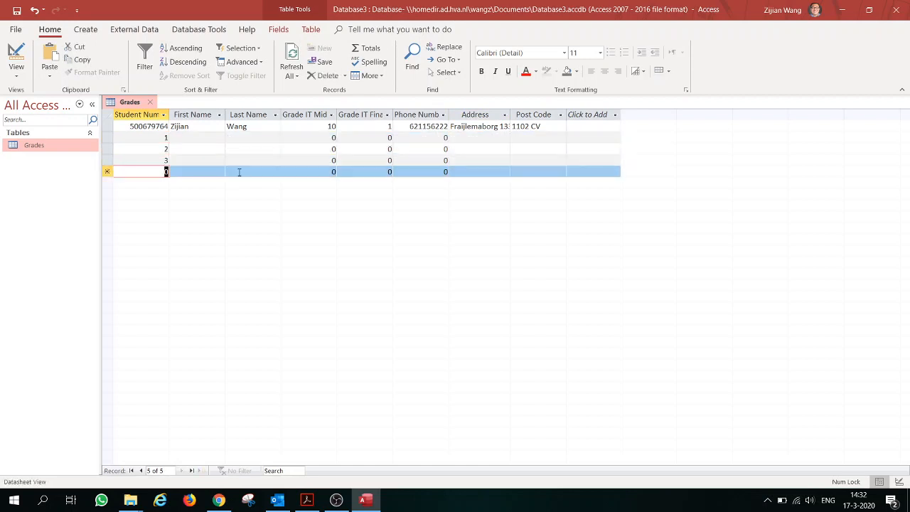
- Review the new records by stepping through the rows for Student Numbers 1 and 2
left_click(163, 139)
left_click(164, 150)
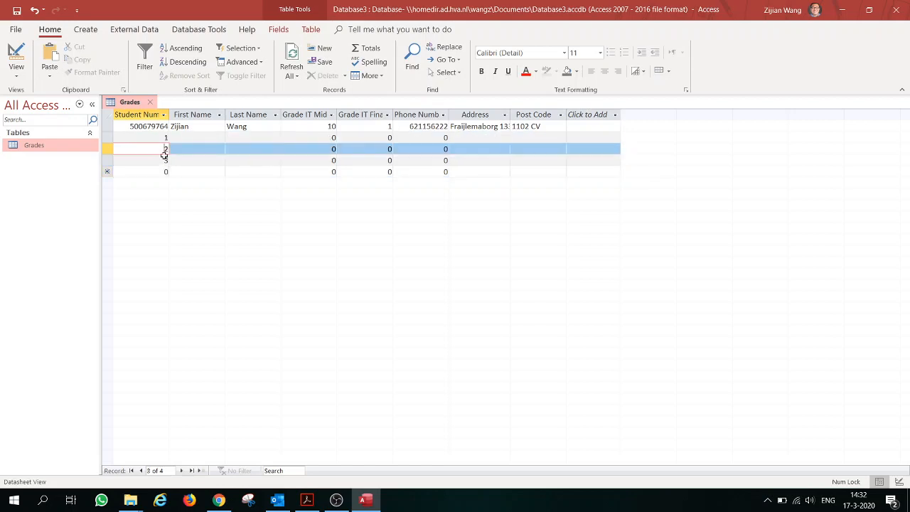
left_click(172, 169)
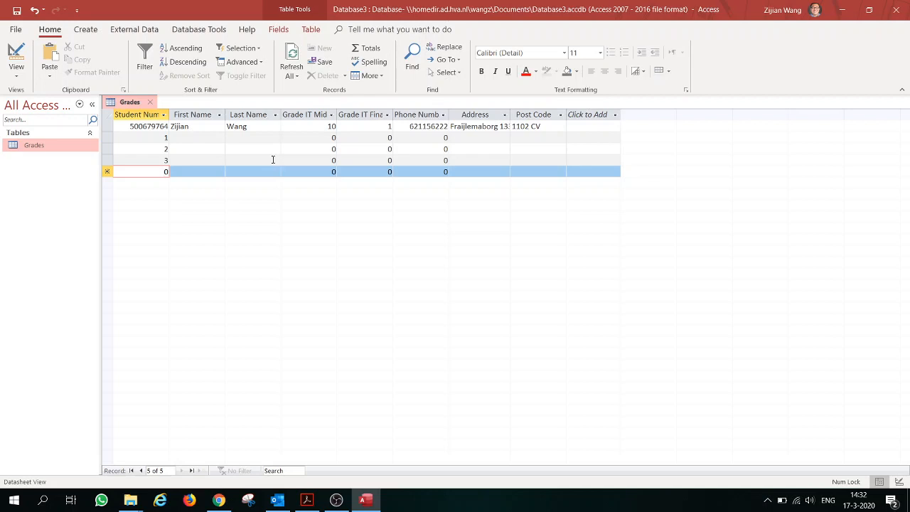
left_click(163, 137)
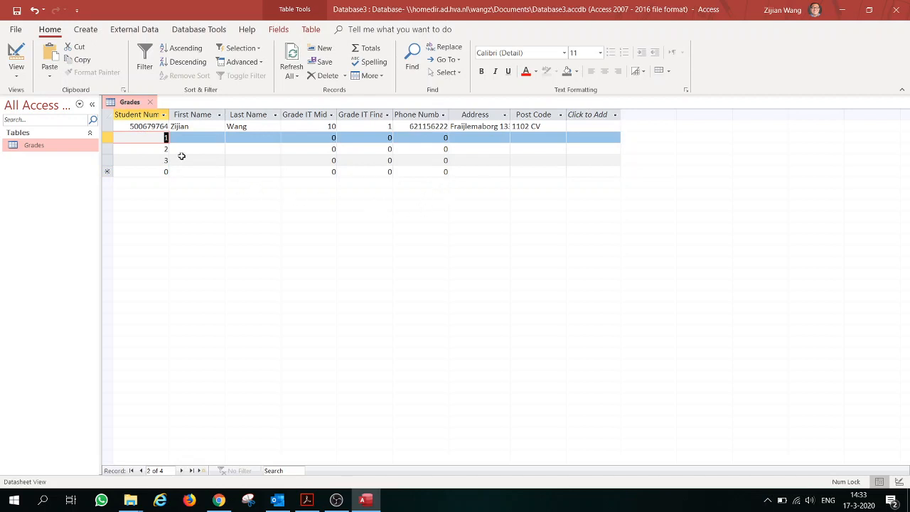
left_click(336, 500)
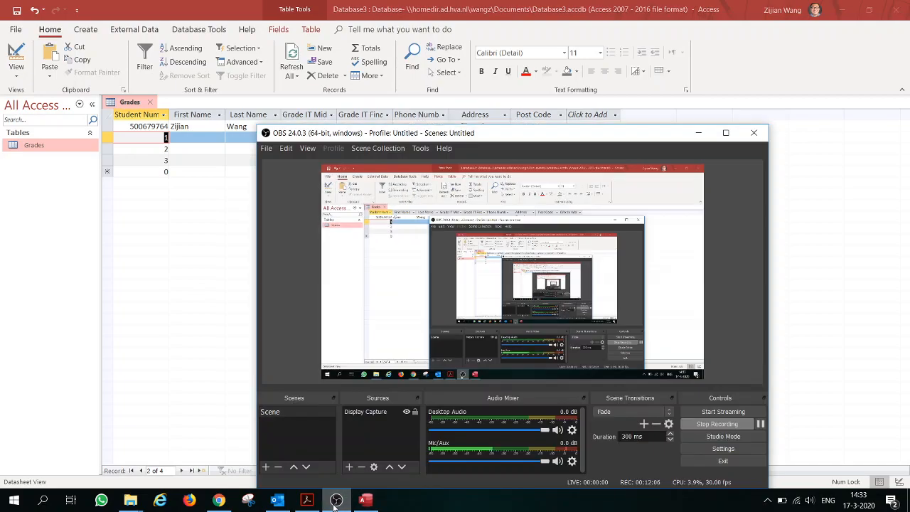